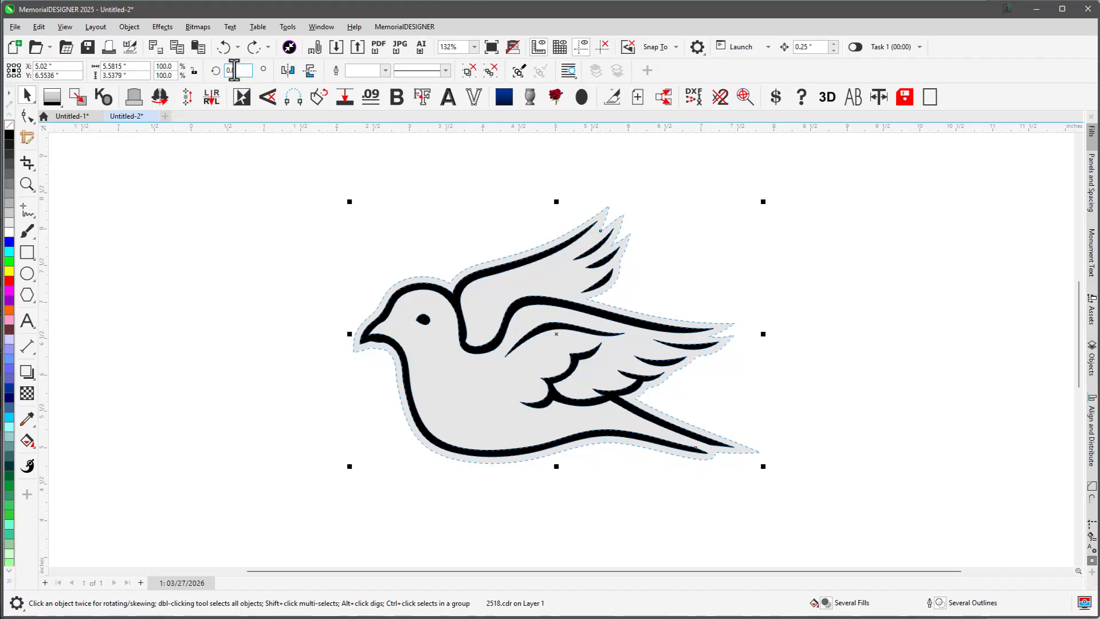
Set the dove's rotation angle to 90 degrees
click(229, 70)
text(90)
key(Return)
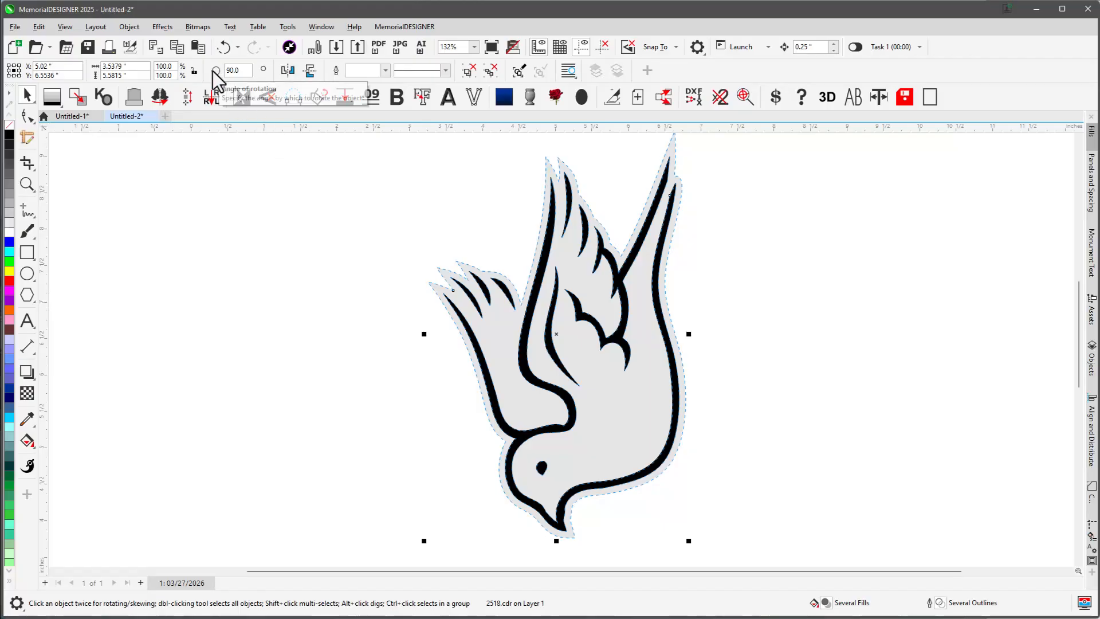
Set the dove's rotation angle to 270 degrees
click(240, 70)
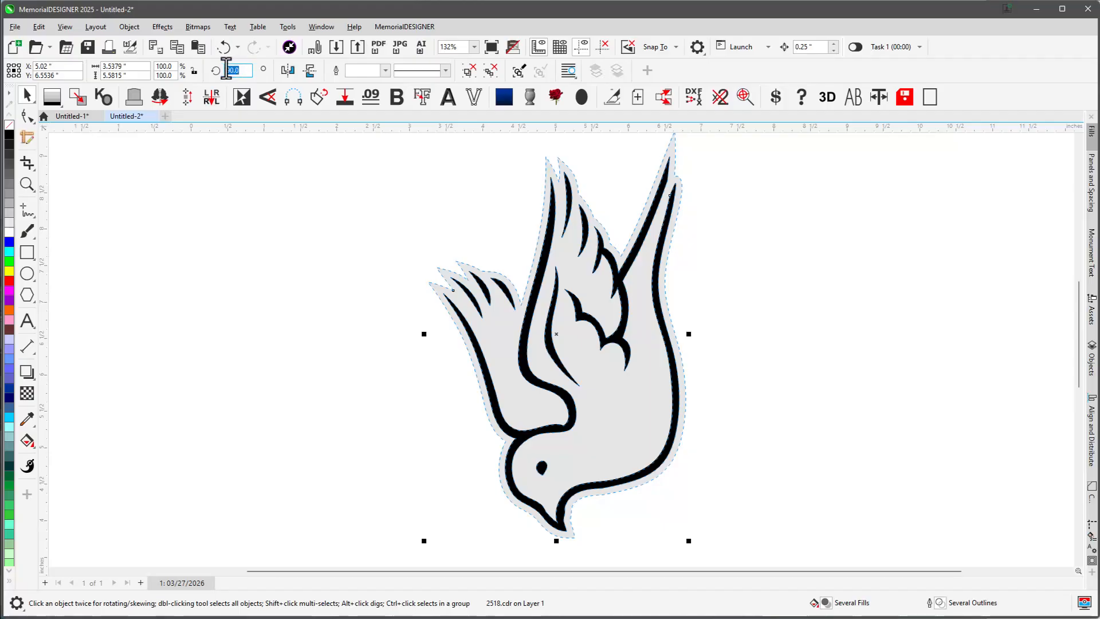
key(BackSpace)
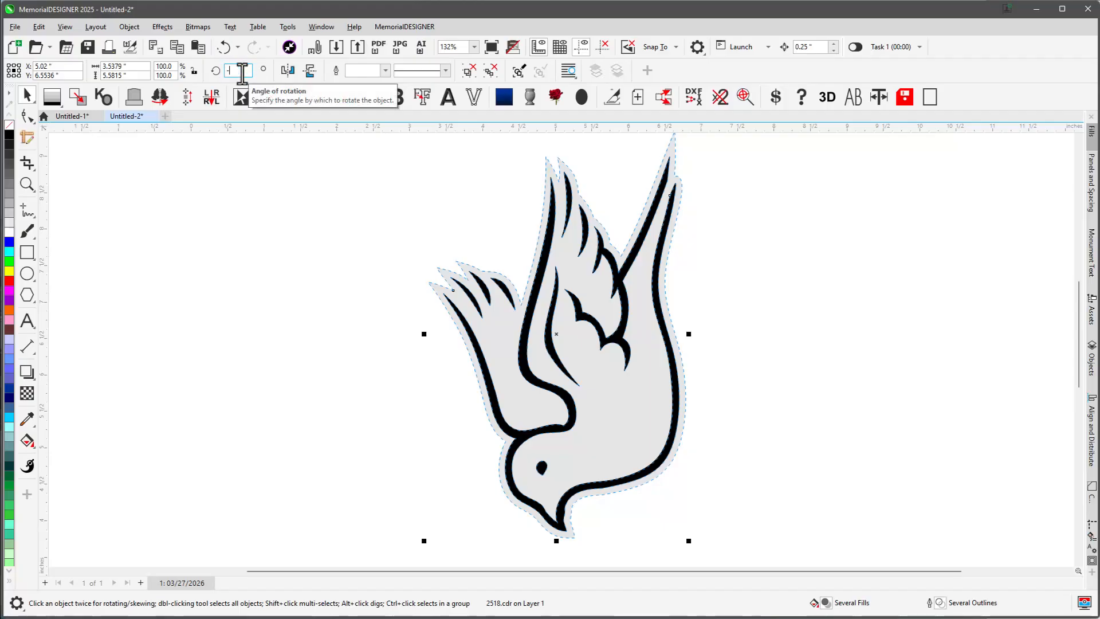
text(270)
key(Return)
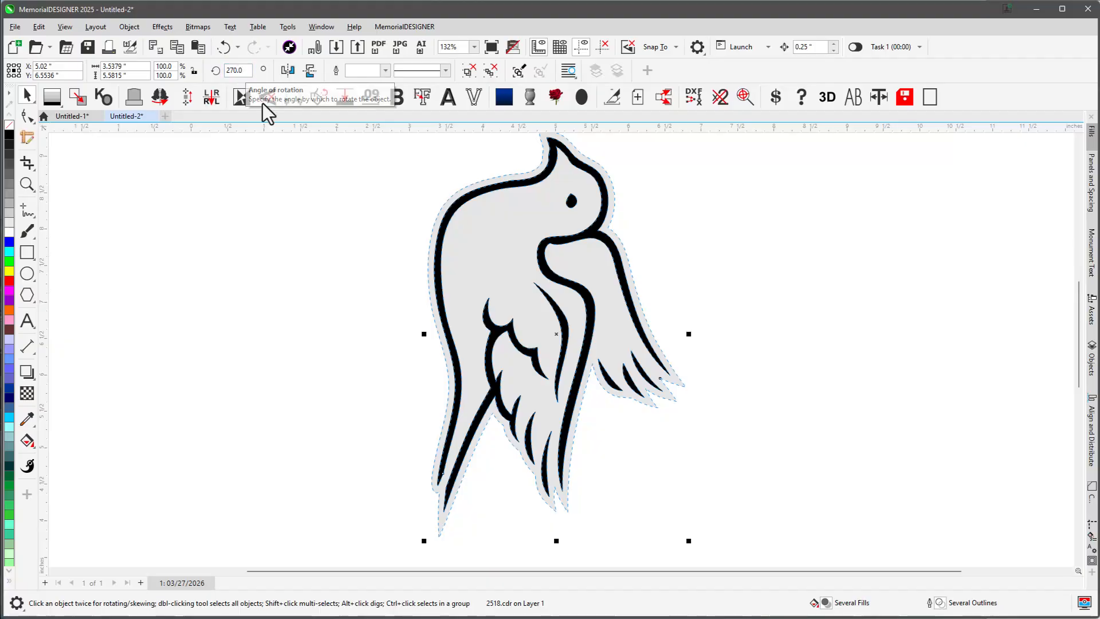
Undo both angle changes on the dove
click(401, 235)
key(ctrl+z)
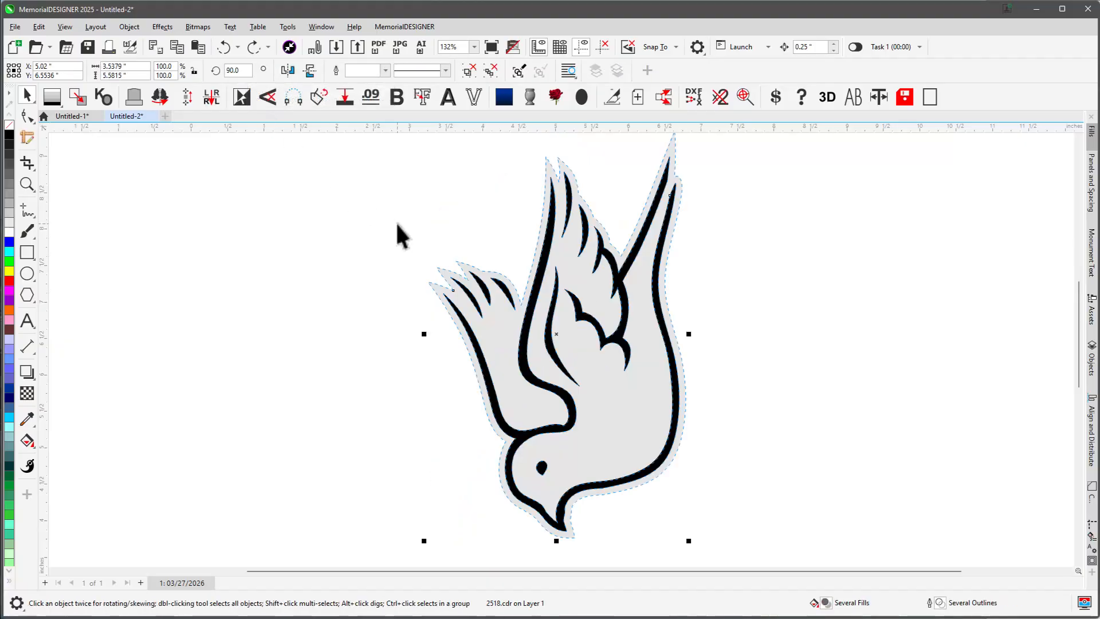
key(ctrl+z)
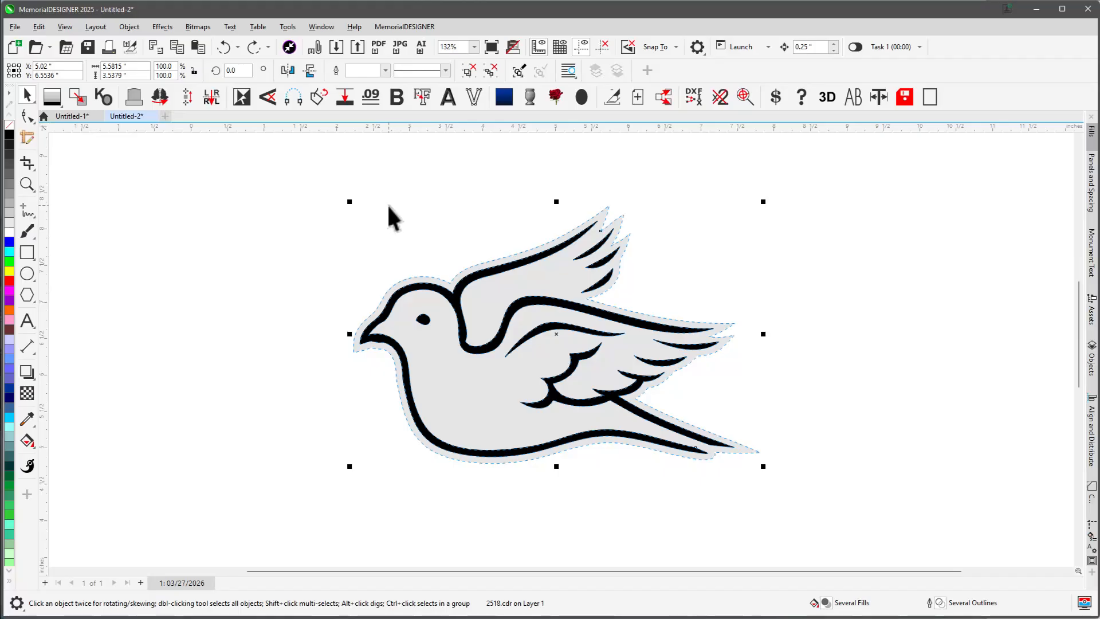
Rotate the dove directly on the canvas with its corner rotation handles, first to 90 degrees and further to 270 degrees
click(512, 272)
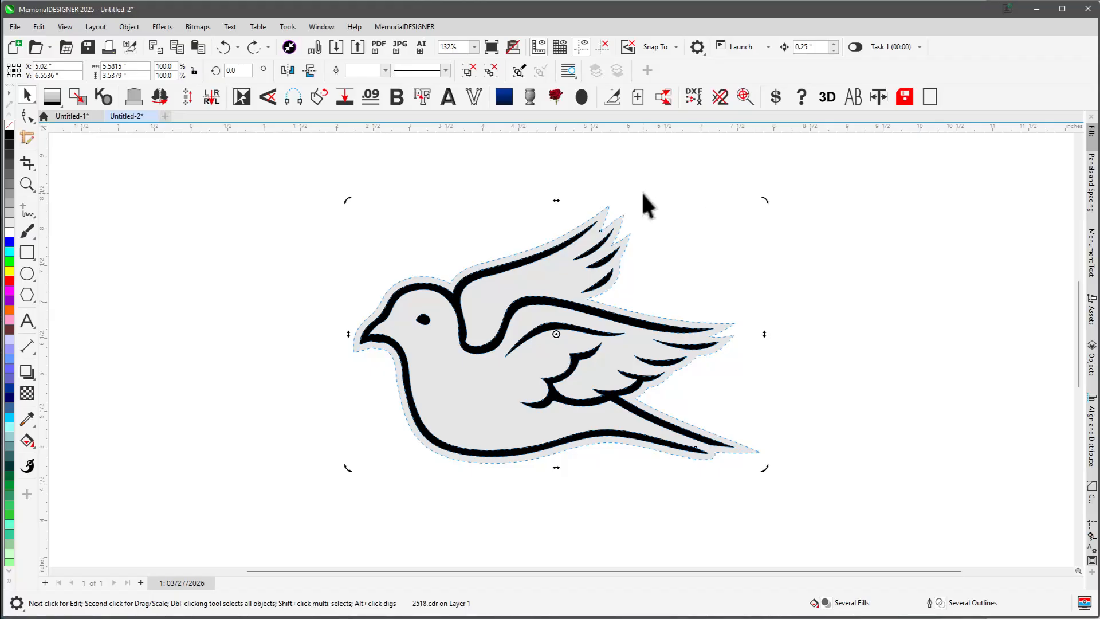
drag(348, 200, 481, 449)
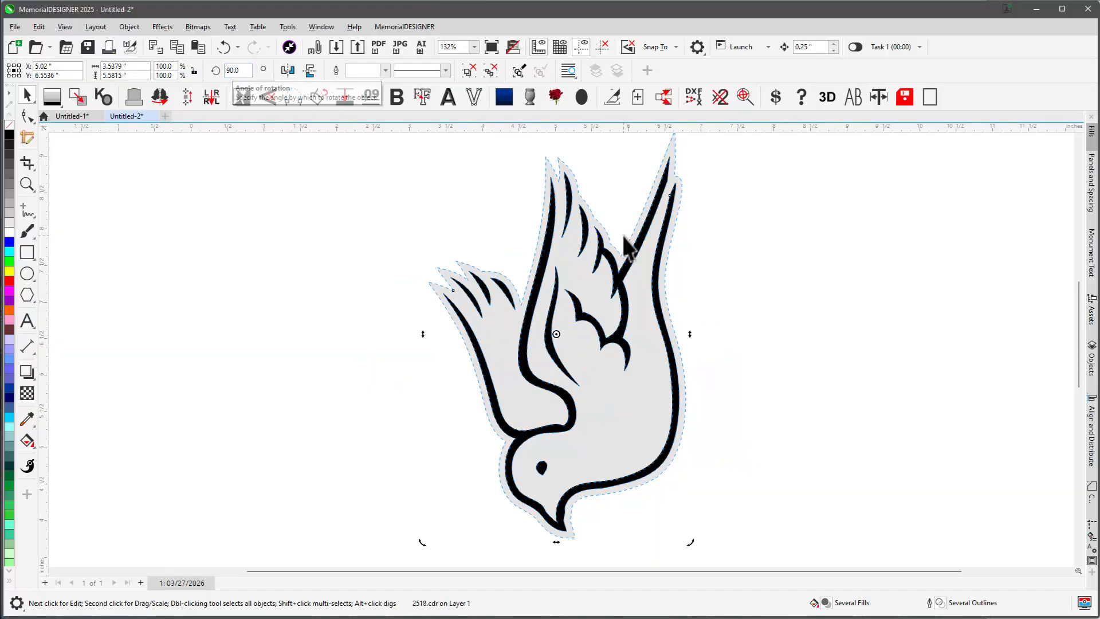
drag(424, 546, 640, 208)
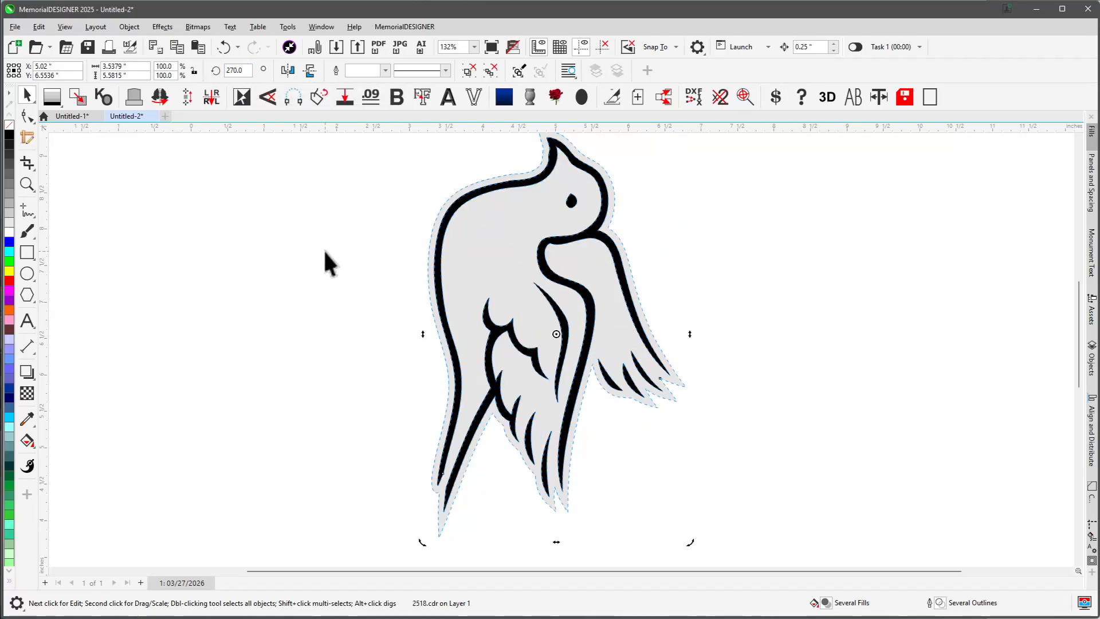
Undo the two handle rotations and deselect the dove
key(ctrl+z)
key(ctrl+z)
click(341, 221)
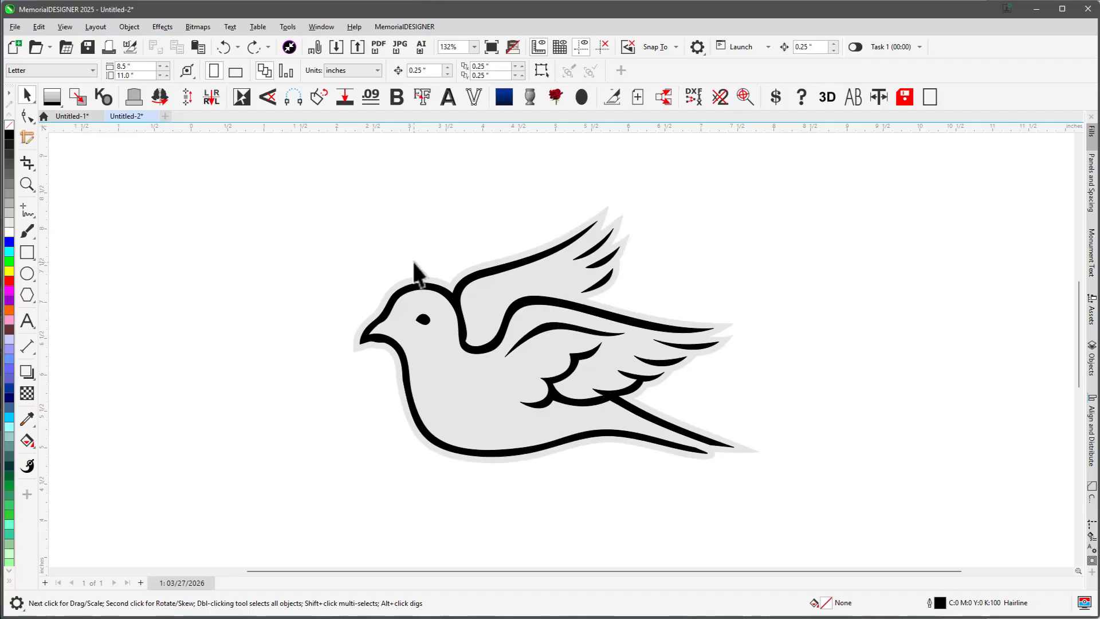
Set the constrain angle to 90 degrees in the CorelDRAW editing options and apply it
click(283, 27)
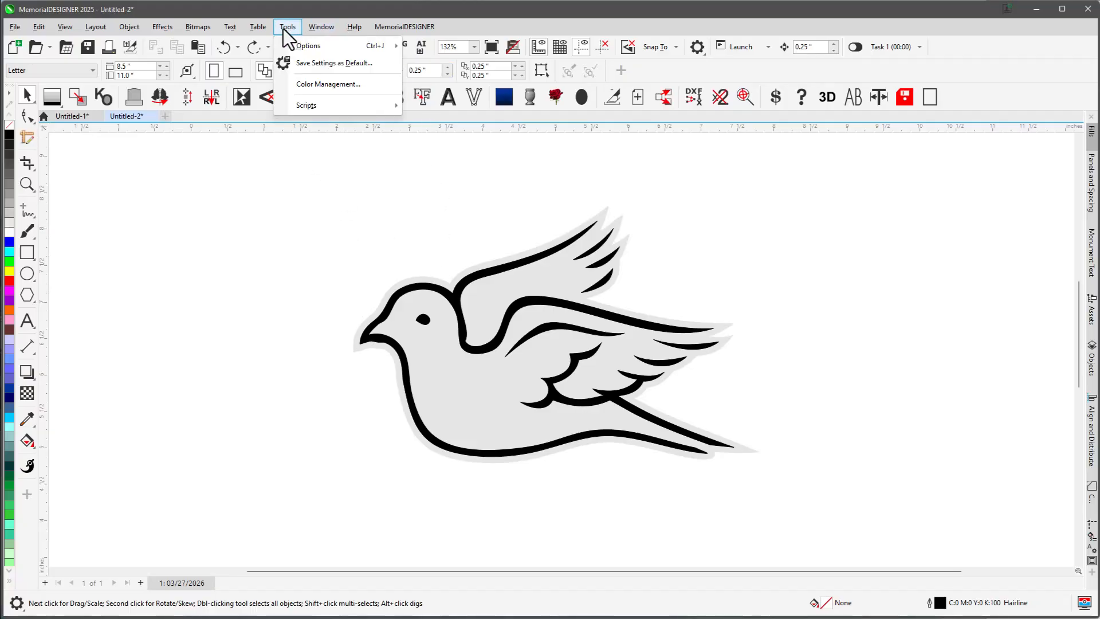
mouse_move(338, 41)
click(438, 47)
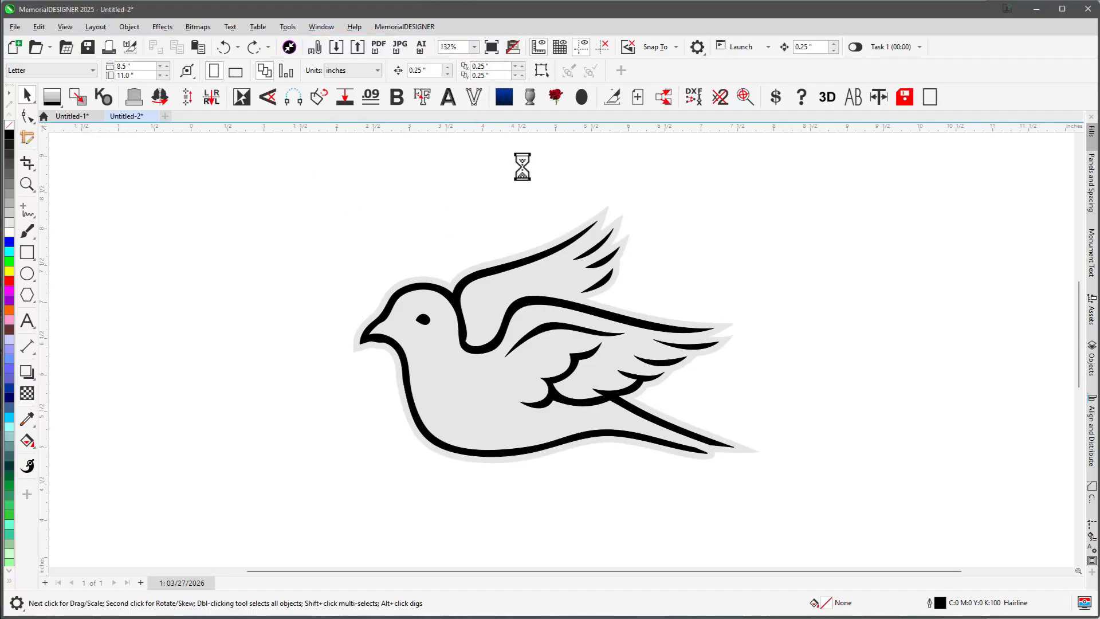
click(339, 197)
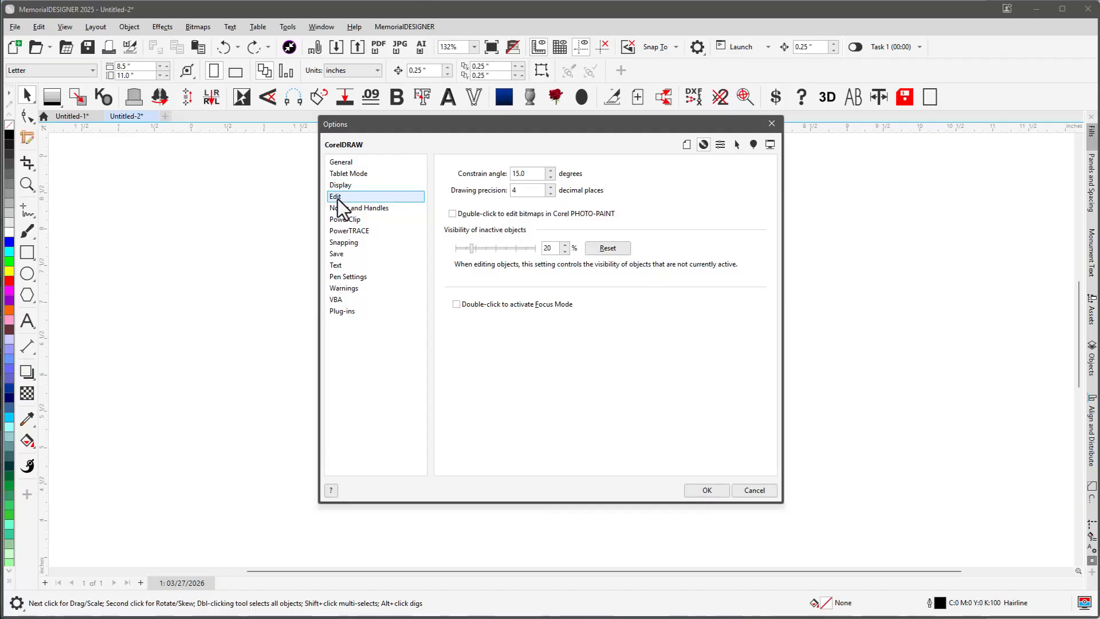
drag(539, 173, 480, 173)
text(90)
click(707, 490)
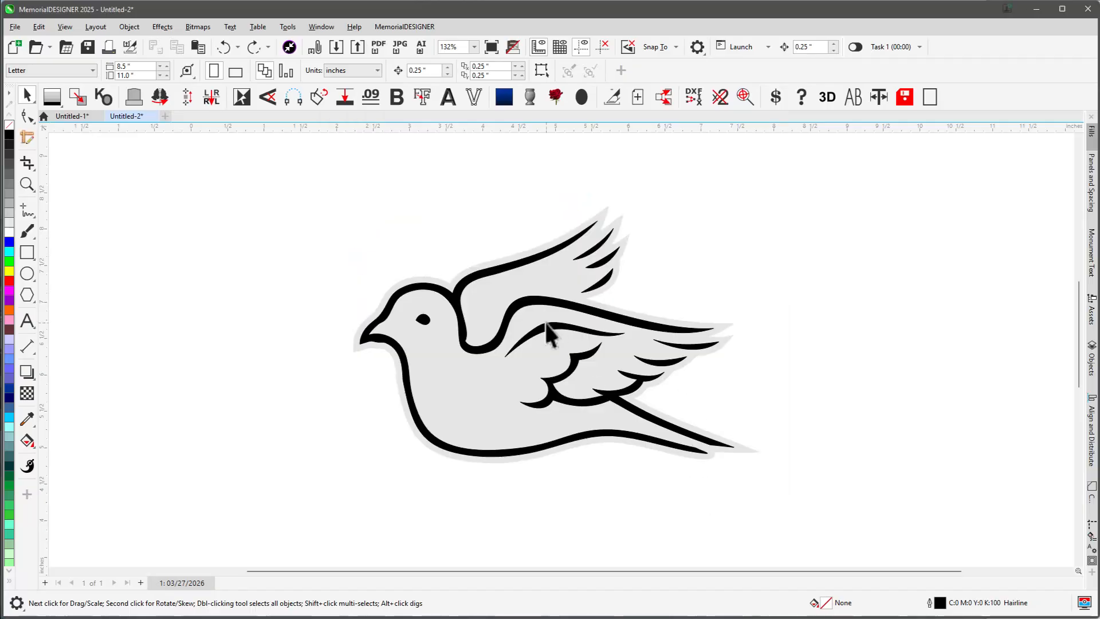
Rotate the dove to 90 degrees by its corner rotation handle, constrained to the new angle increment
click(499, 273)
click(499, 273)
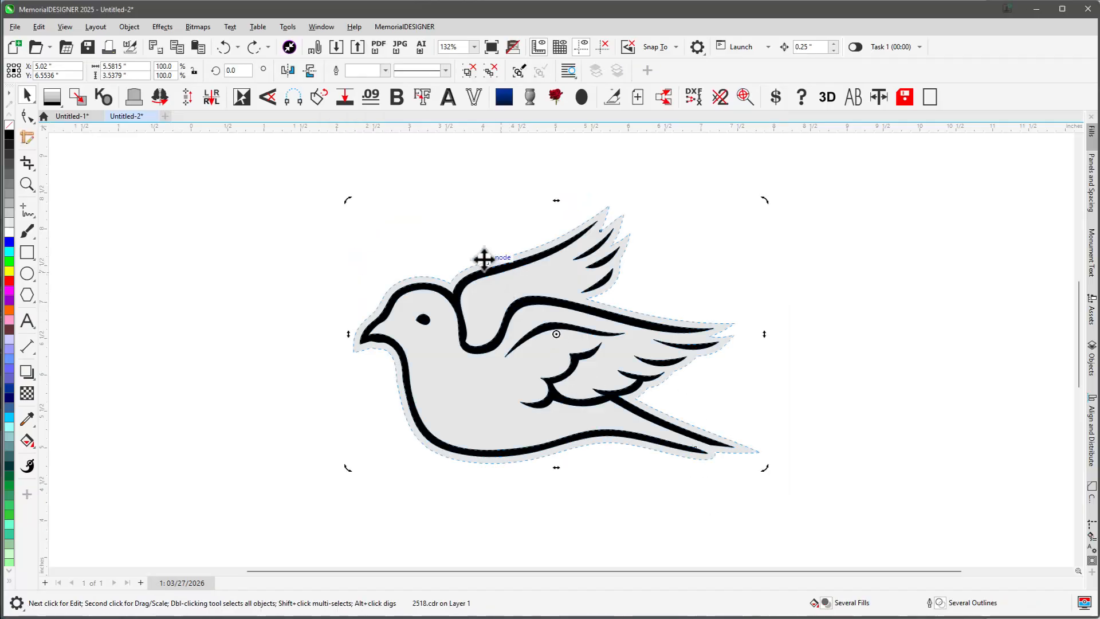
drag(349, 201, 410, 462)
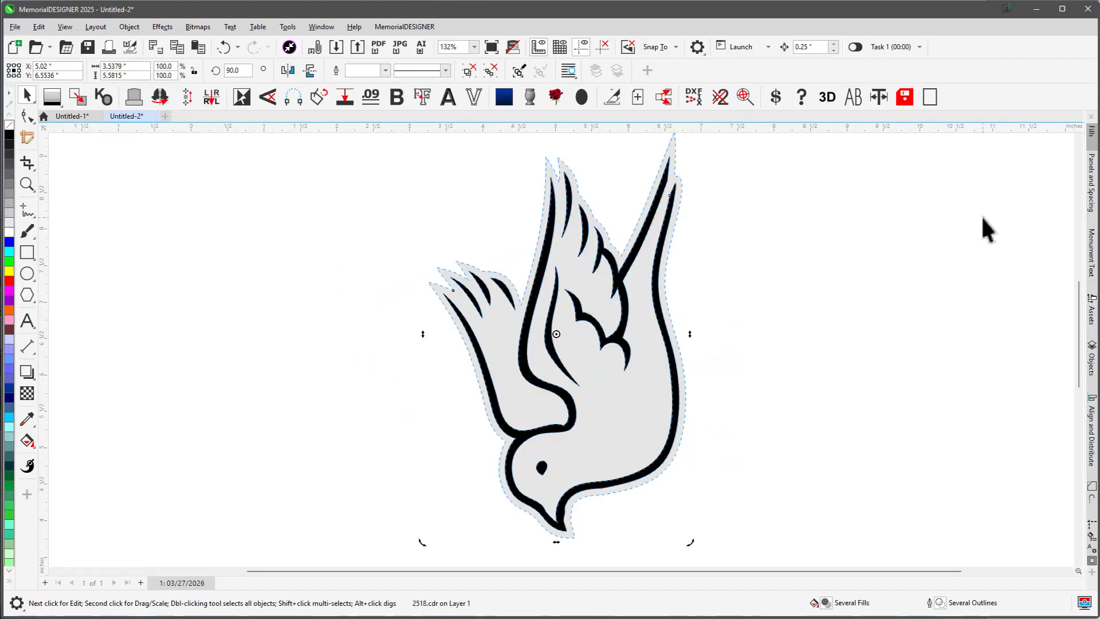
Undo the constrained rotation and leave the dove deselected
key(ctrl+z)
click(705, 212)
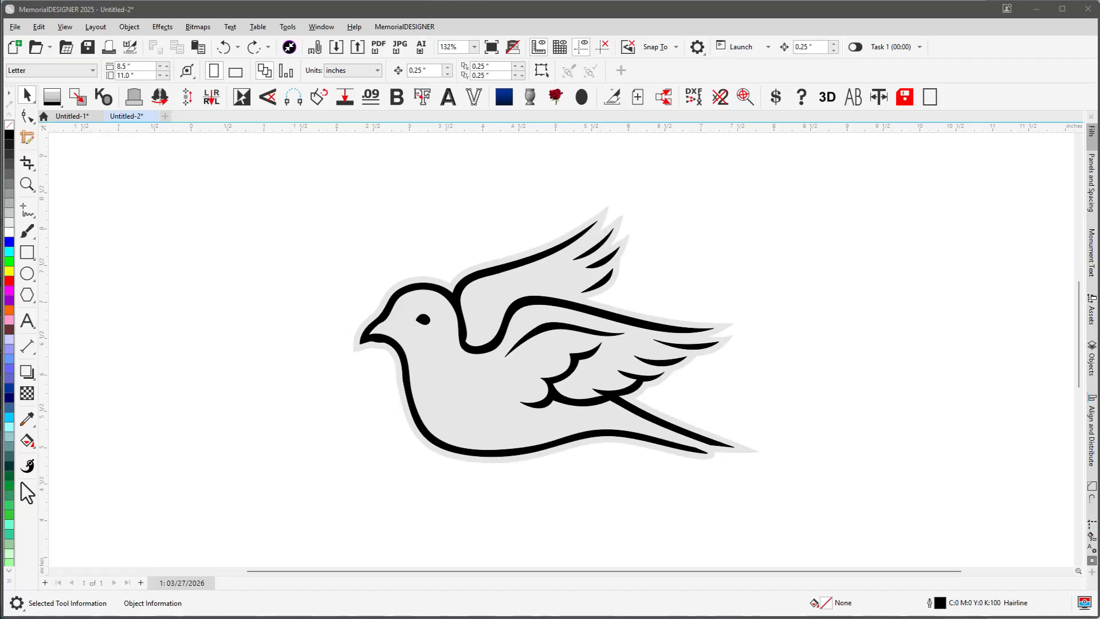
click(347, 231)
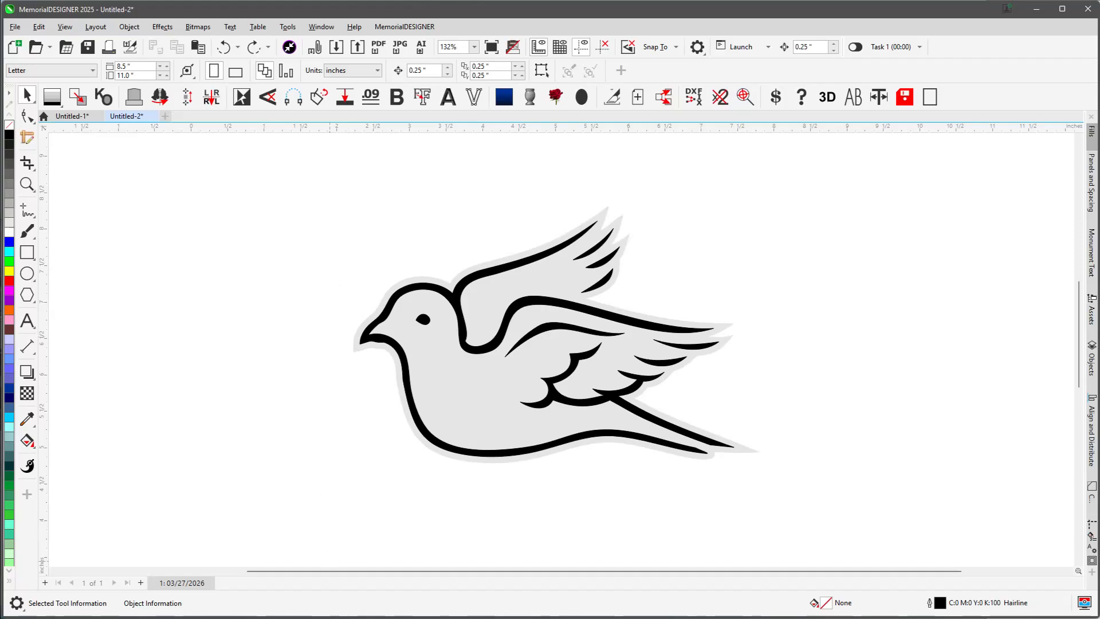
Switch to the OneDrive Rotate Button folder in the browser, copy all the RotateObj macro code from Rotate.txt, and return to MemorialDESIGNER
key(alt+Tab)
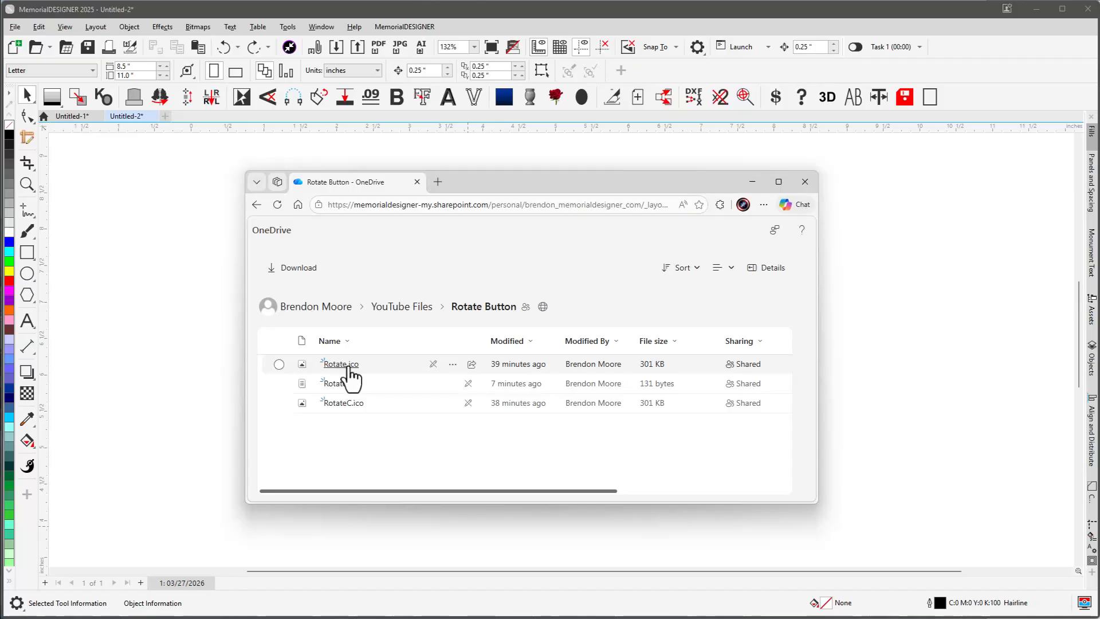
click(279, 365)
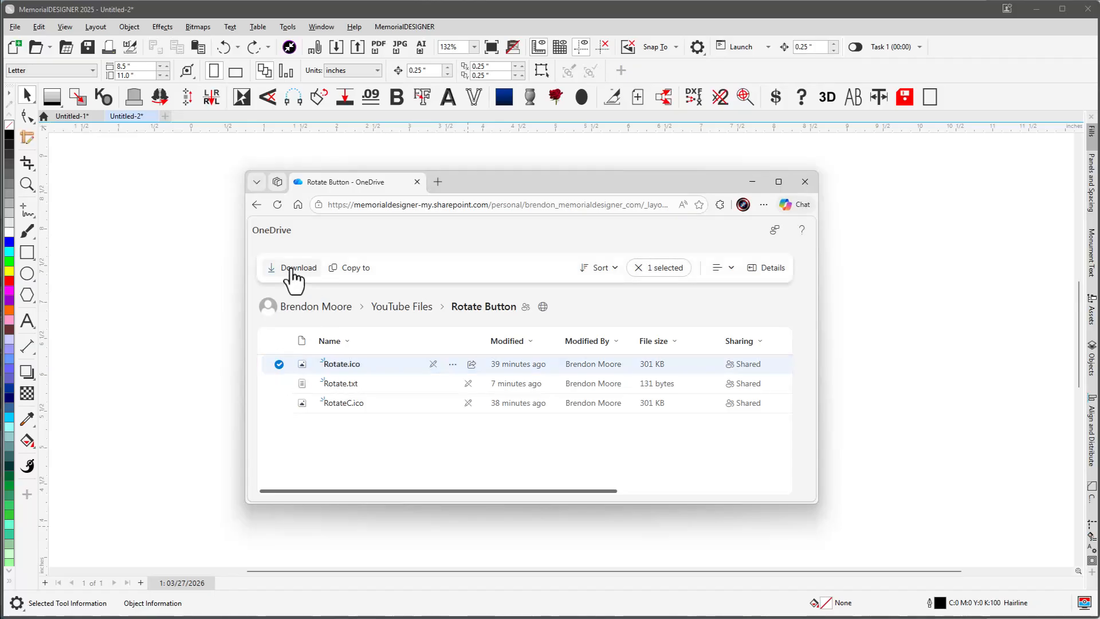
click(341, 383)
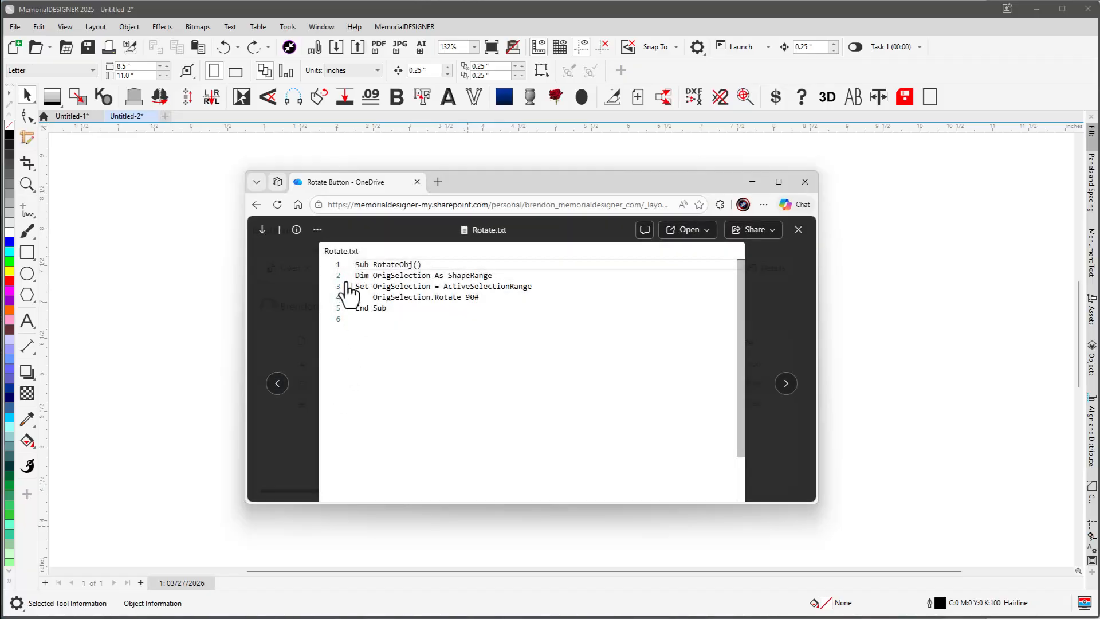
drag(389, 309, 354, 263)
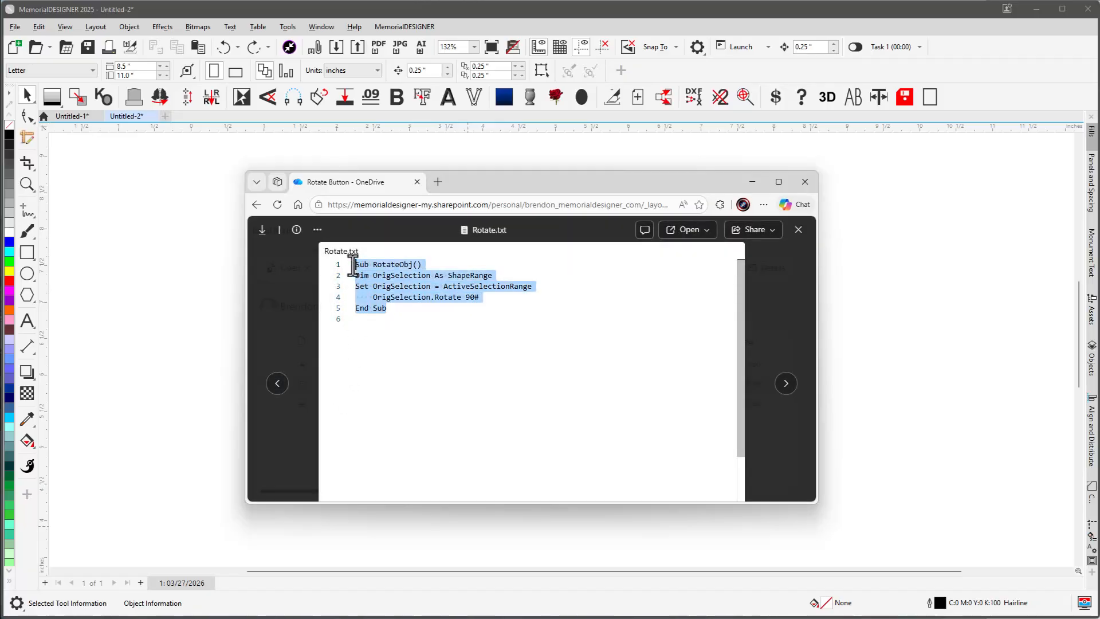
right_click(371, 267)
click(384, 279)
click(848, 258)
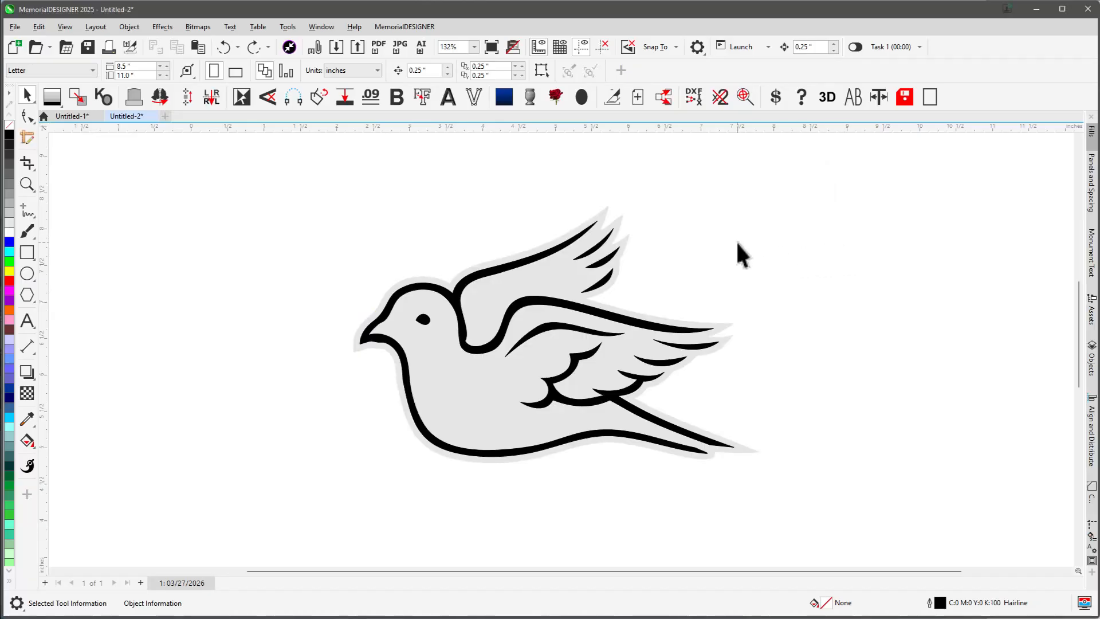
In the Visual Basic for Applications editor, paste the copied RotateObj code into the RecordedMacros module of GlobalMacros
key(alt+F11)
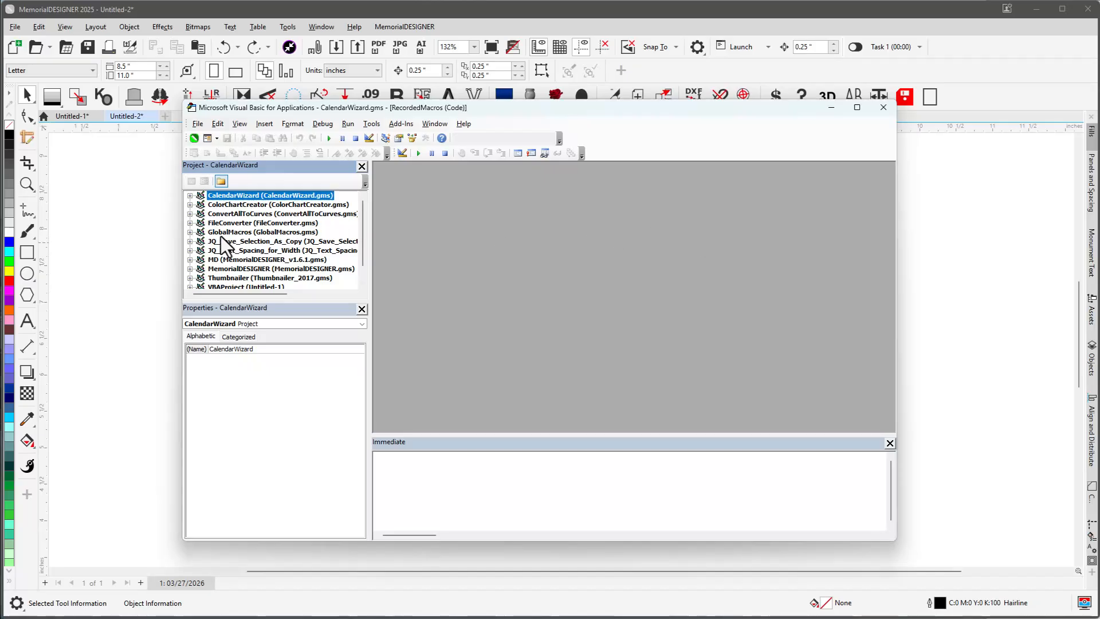
click(190, 232)
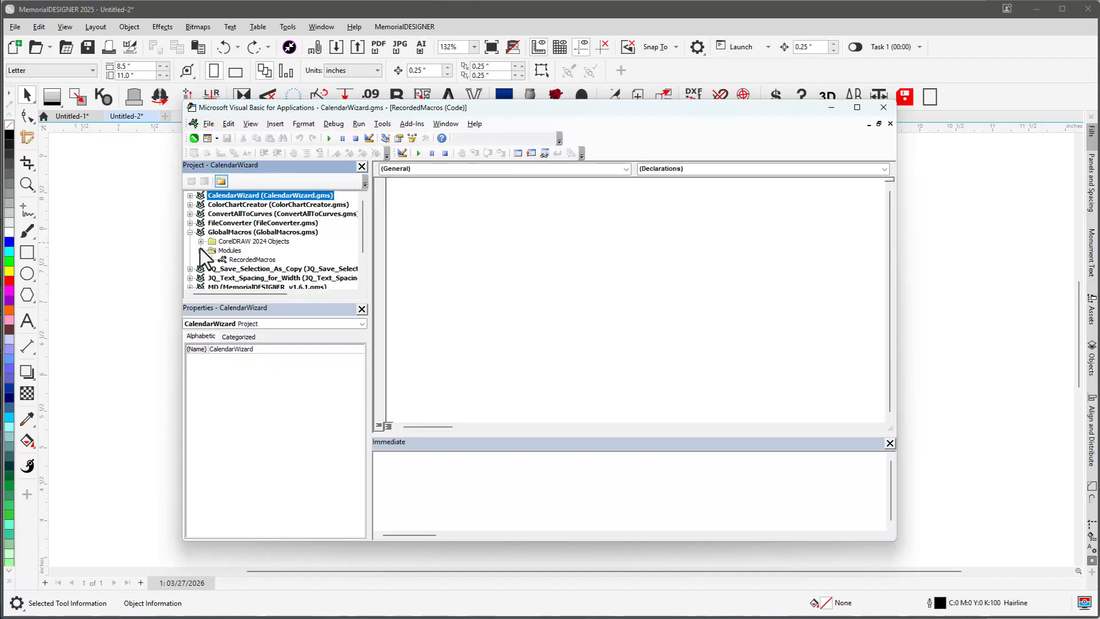
click(230, 250)
click(251, 260)
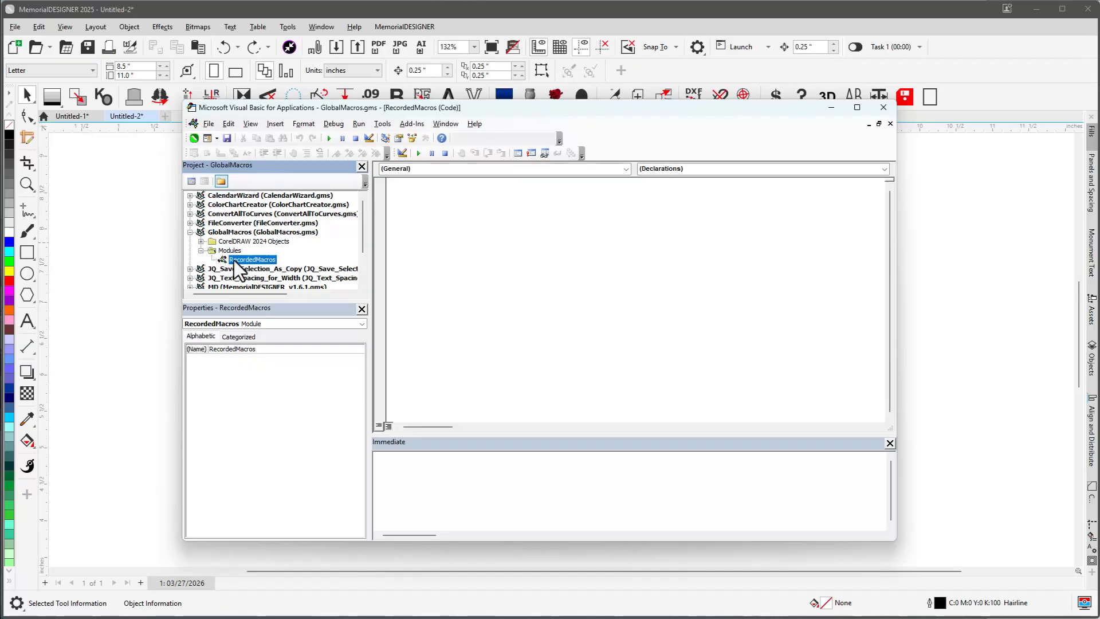
click(438, 195)
key(ctrl+v)
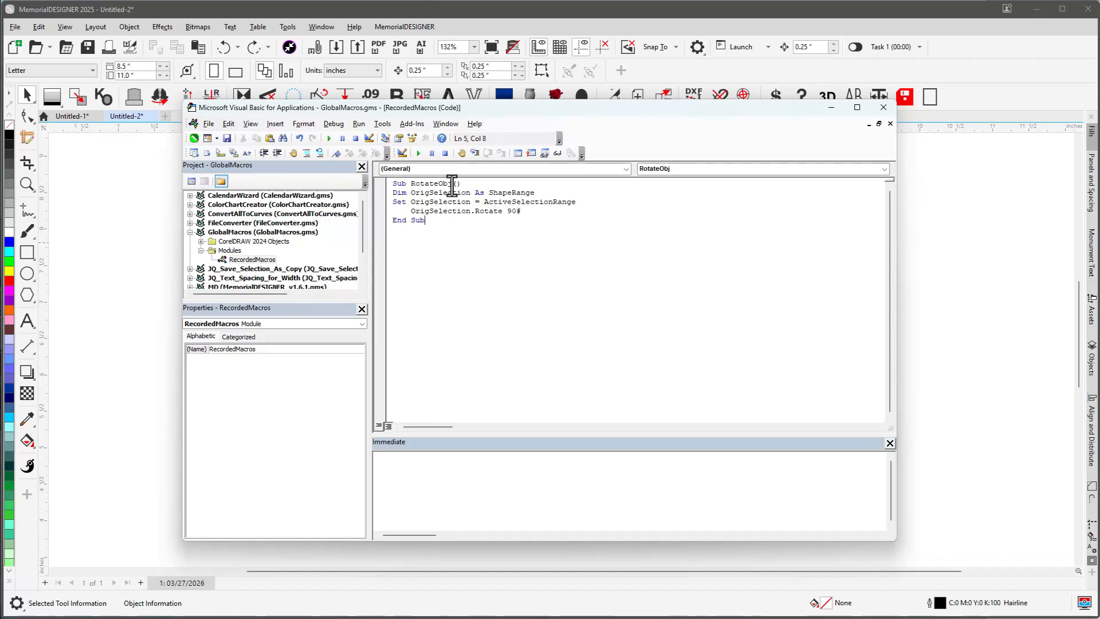
drag(452, 184, 411, 190)
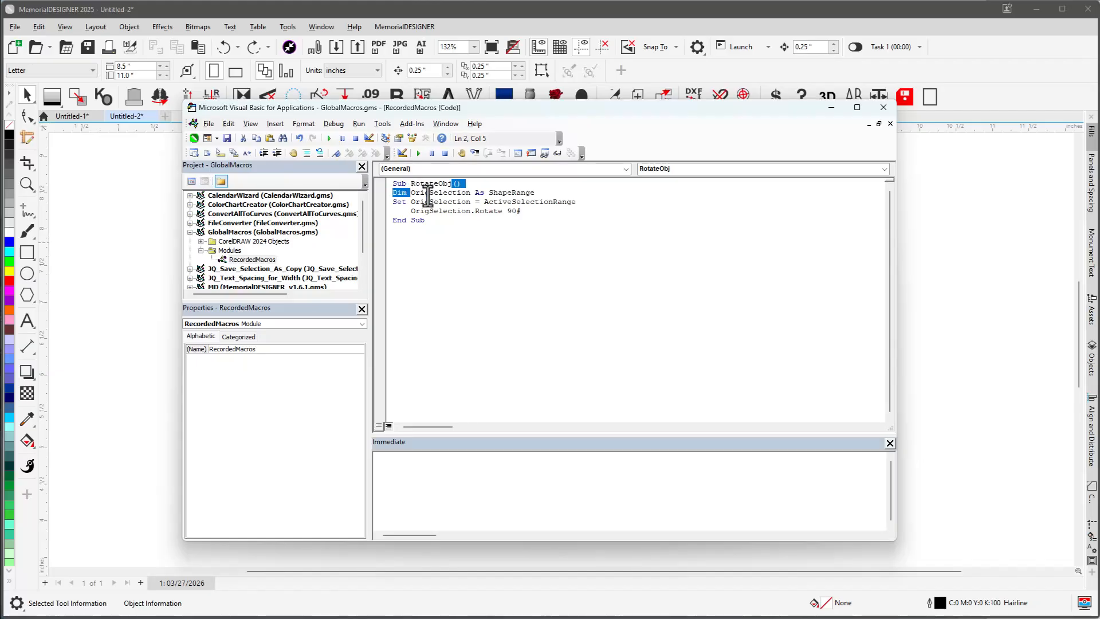
click(462, 204)
drag(508, 211, 514, 212)
click(511, 217)
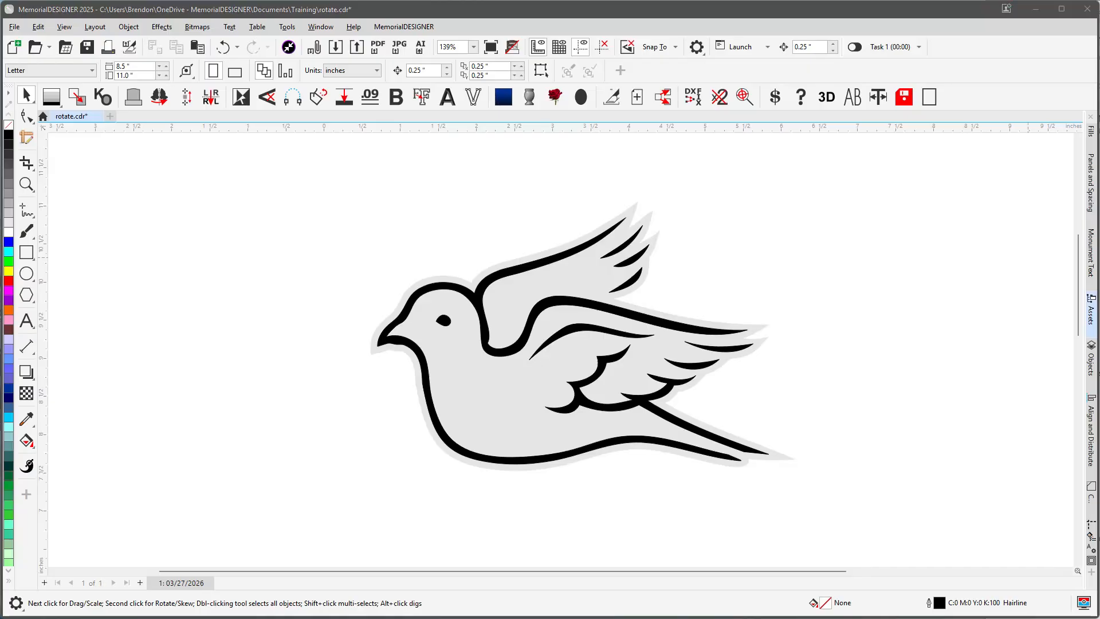
In the command customization options, select the RecordedMacros.RotateObj command in the Macros category
click(287, 27)
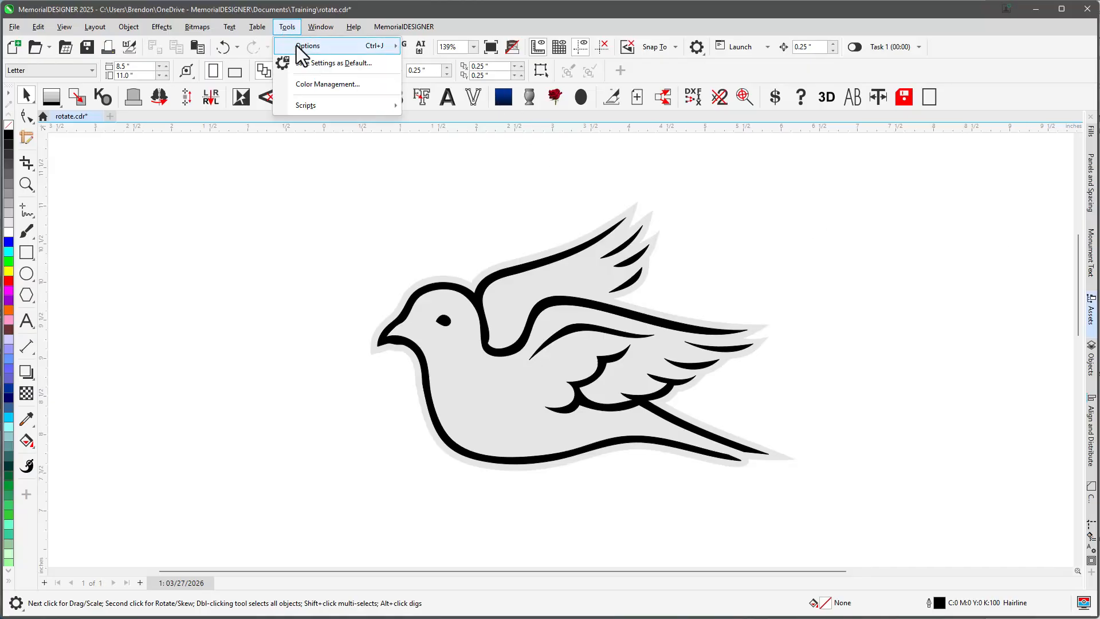
mouse_move(339, 46)
click(458, 68)
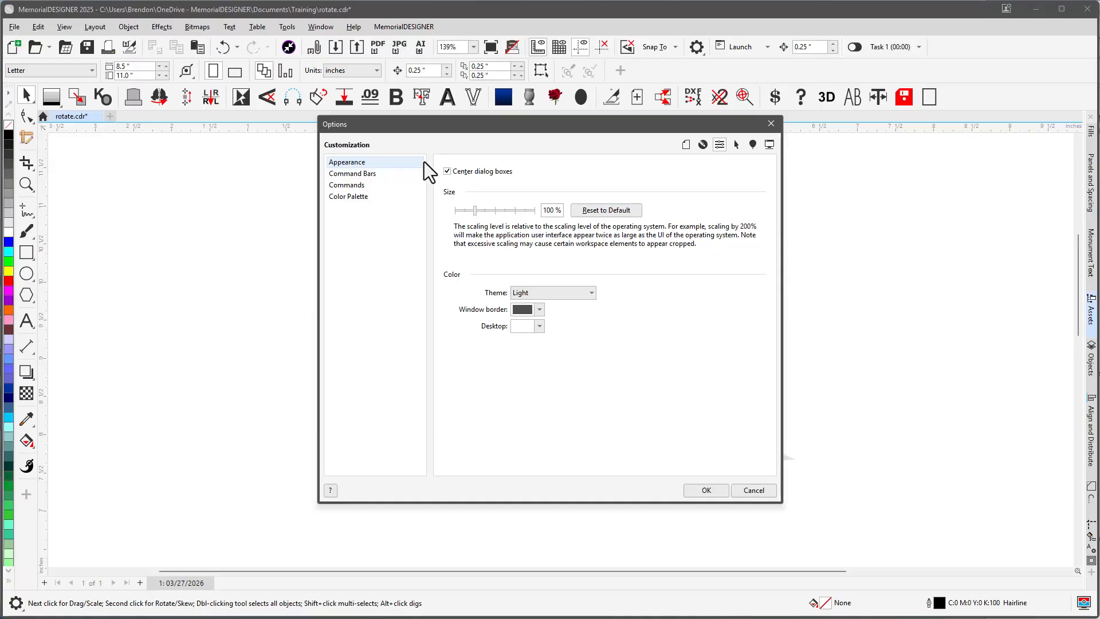
click(356, 185)
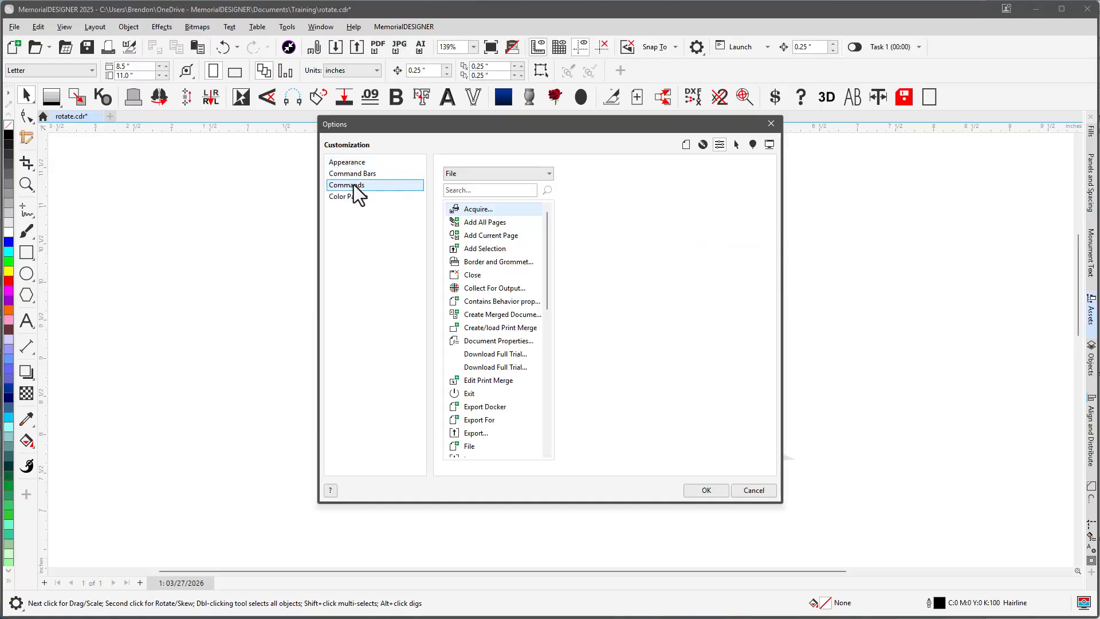
click(486, 173)
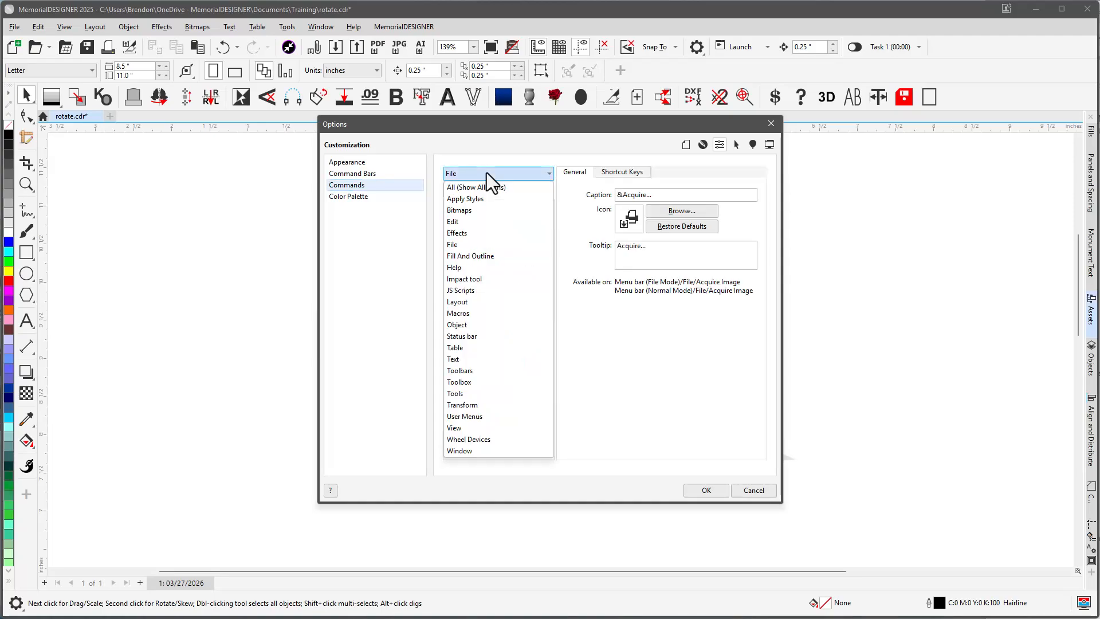
click(475, 314)
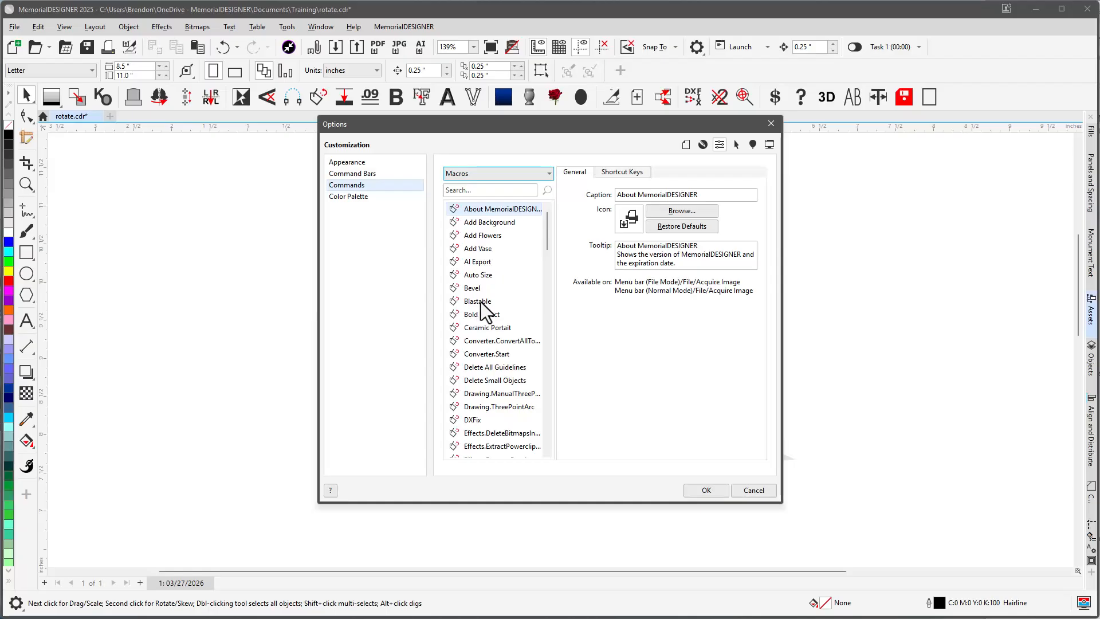
scroll(481, 303, down, 15)
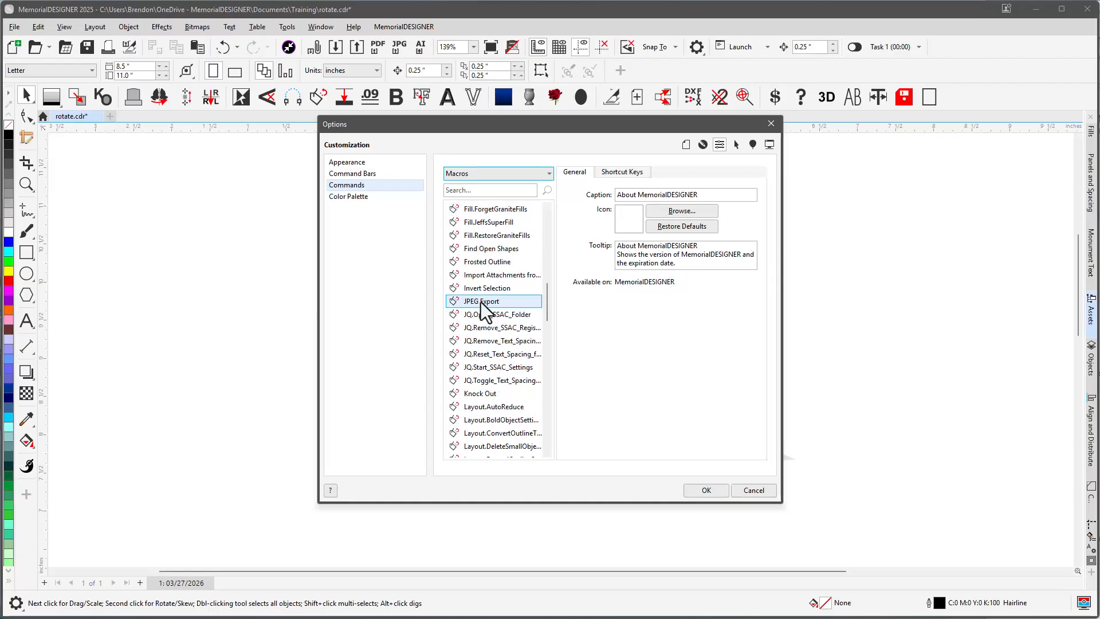
scroll(480, 301, down, 3)
scroll(480, 301, down, 6)
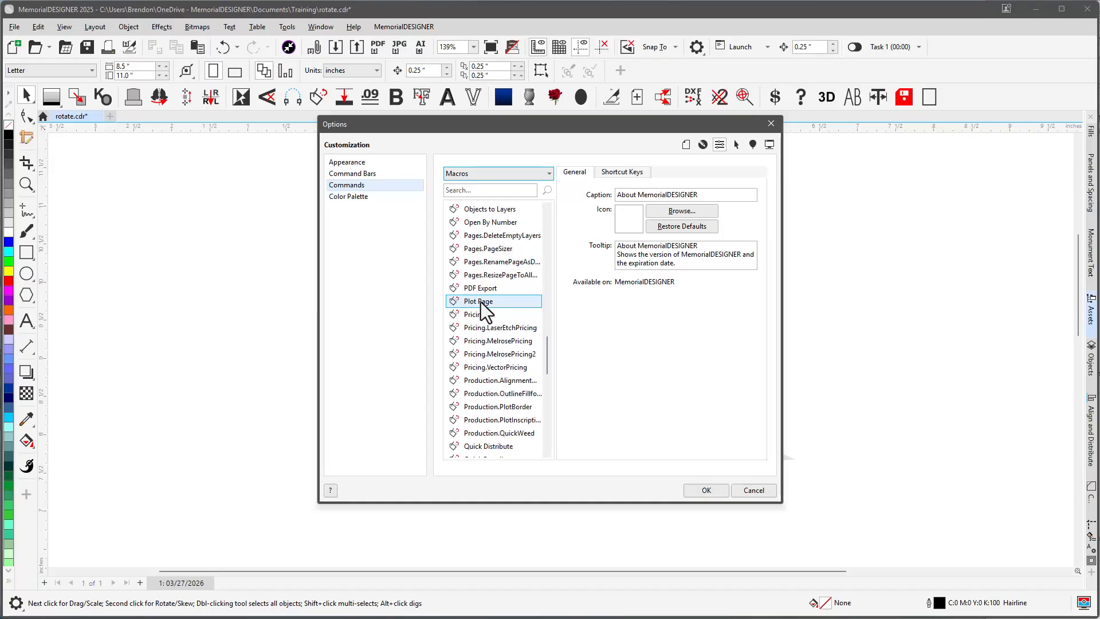
scroll(487, 300, down, 1)
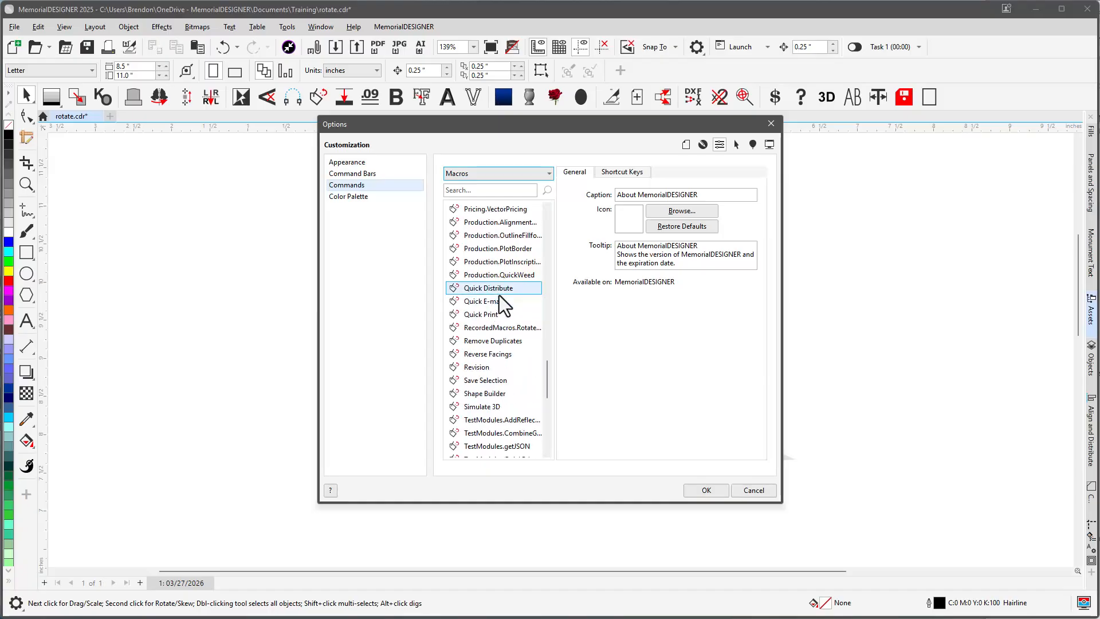
click(511, 326)
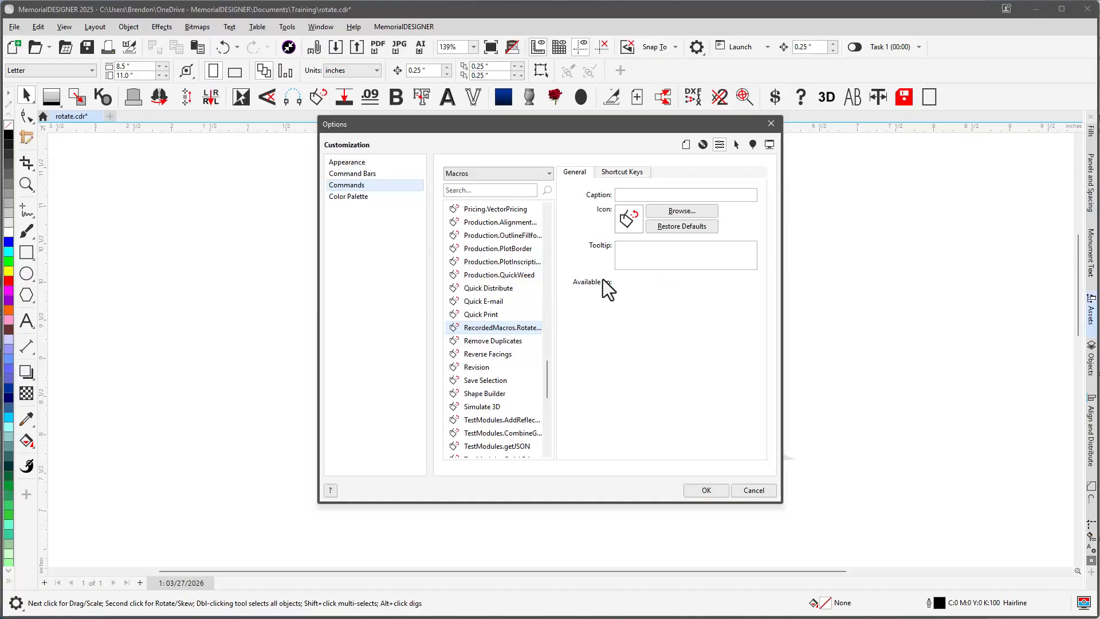
Assign Rotate.ico from the Pictures folder as the RotateObj command's icon
click(671, 211)
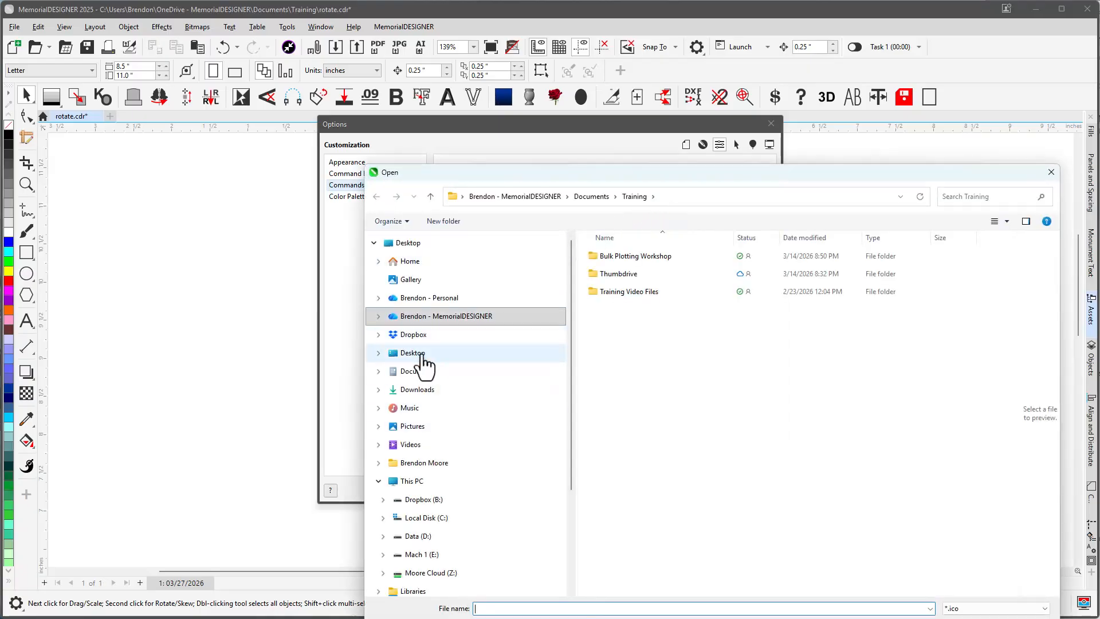
click(414, 426)
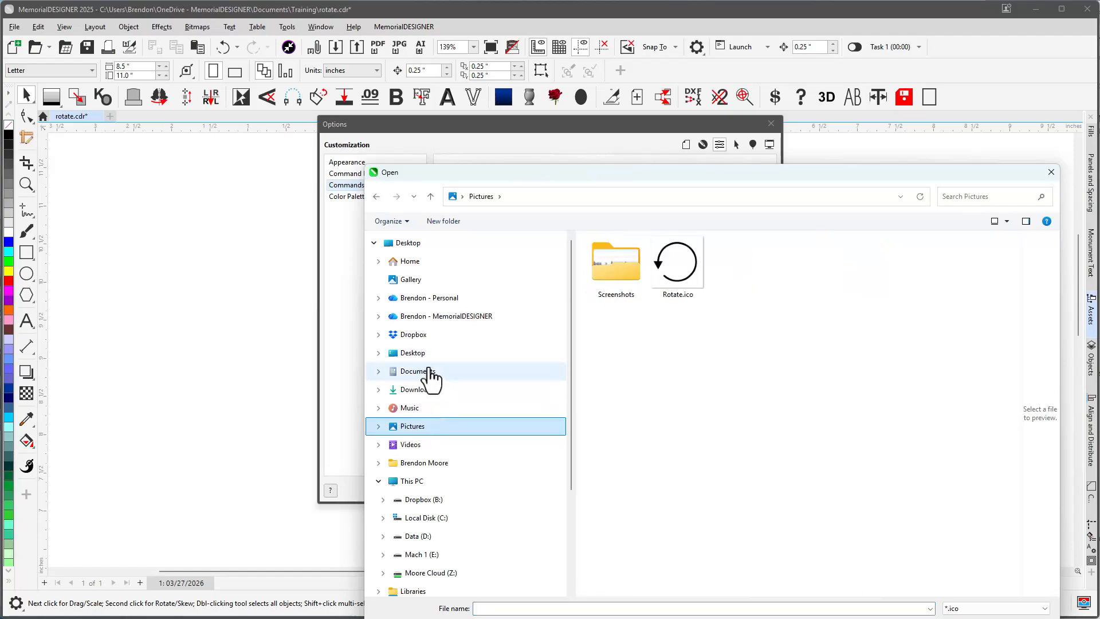
double_click(688, 262)
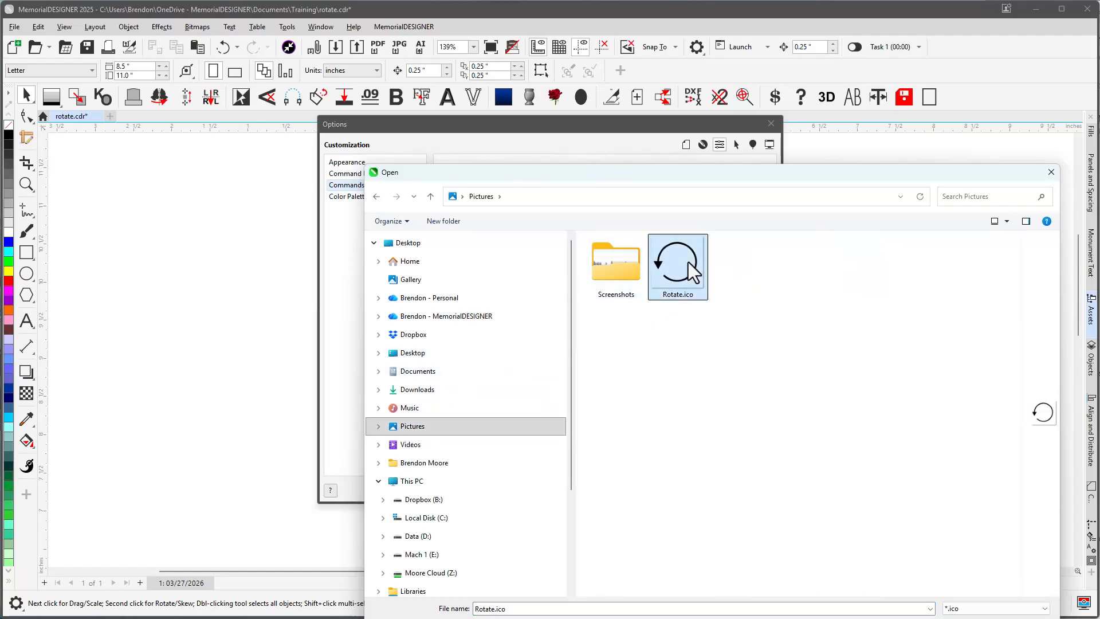
click(453, 447)
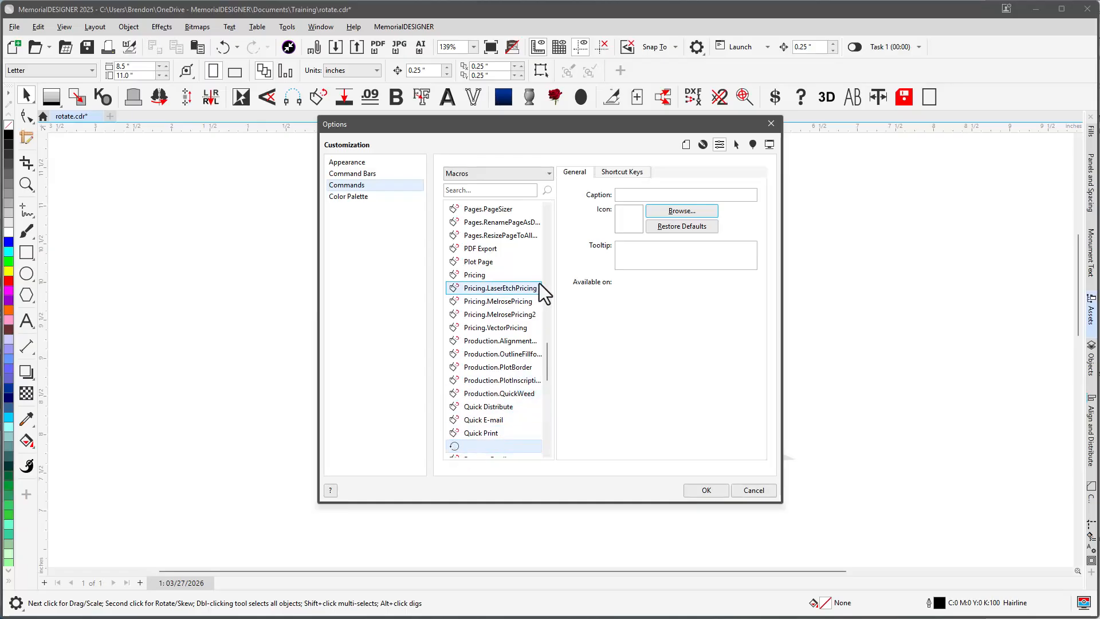
Set the macro command's caption to Rotate and place the command at the end of the toolbox
click(628, 195)
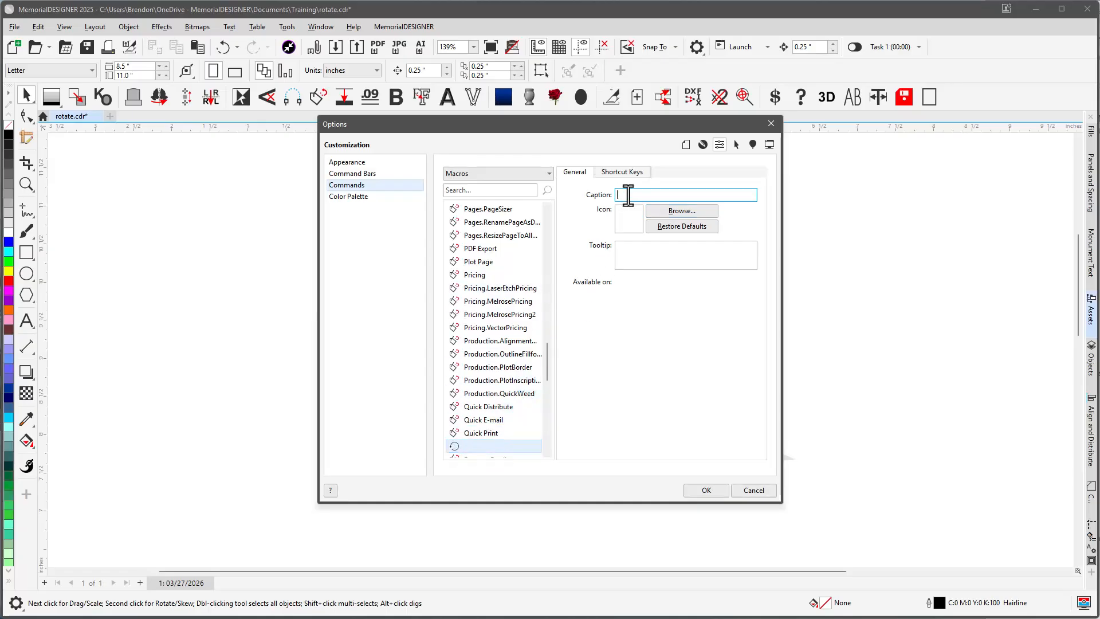
text(Rotate)
click(638, 259)
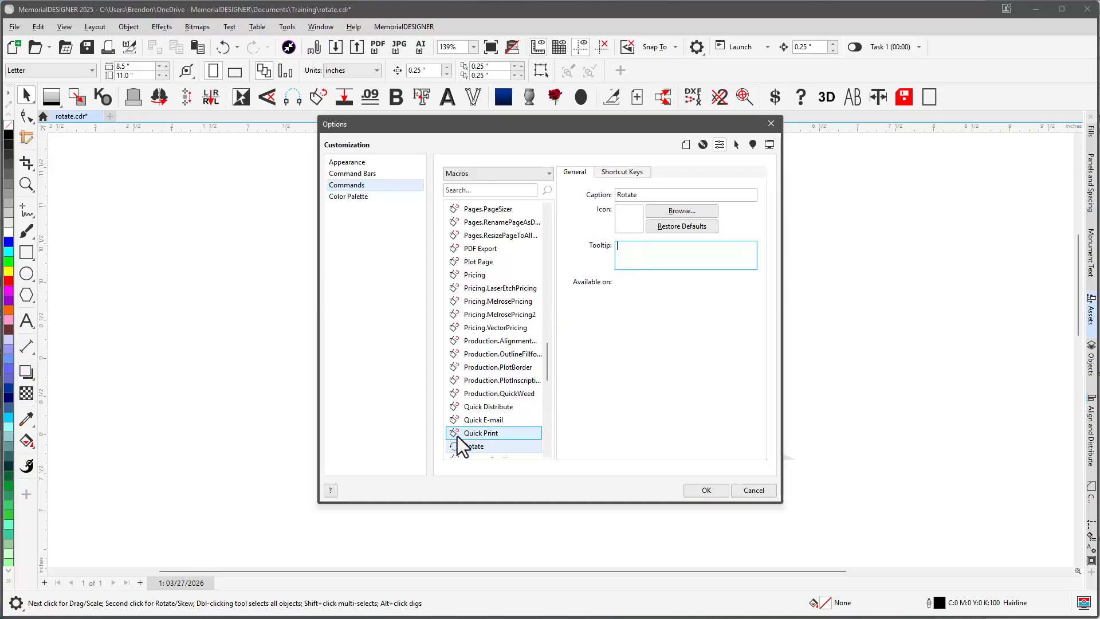
drag(459, 447, 26, 485)
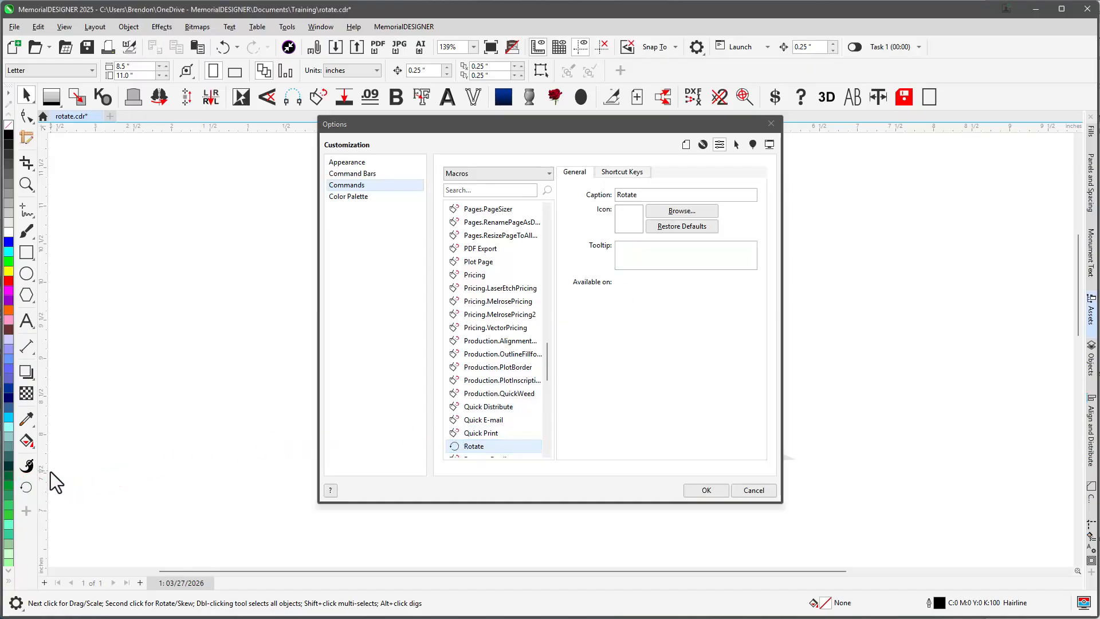
Assign Ctrl+R as the Rotate command's shortcut and apply the customization
click(618, 175)
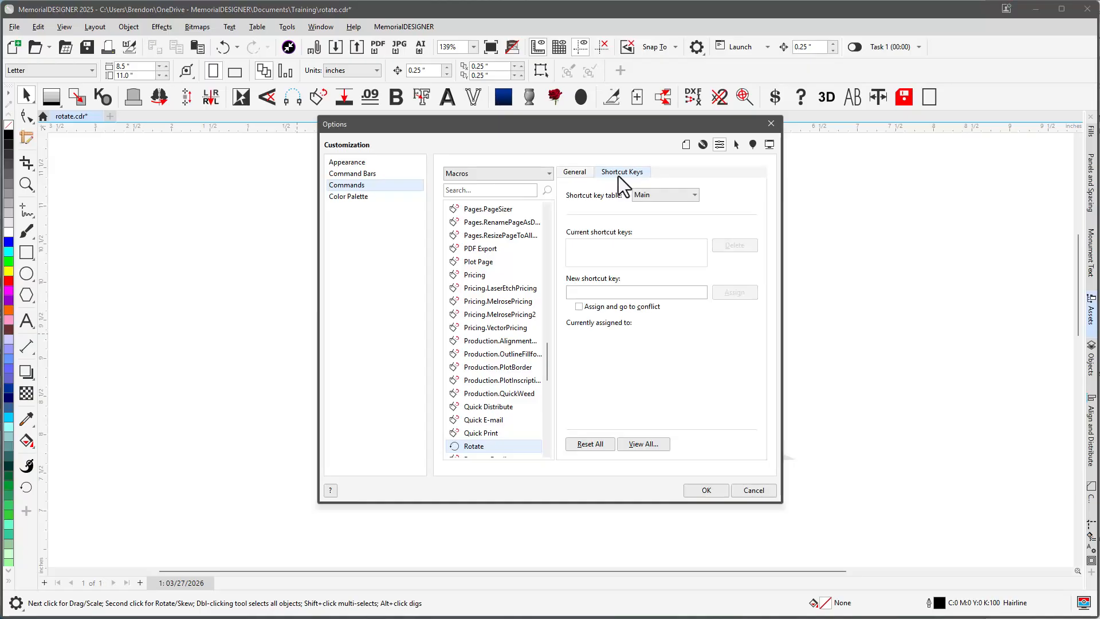
click(595, 292)
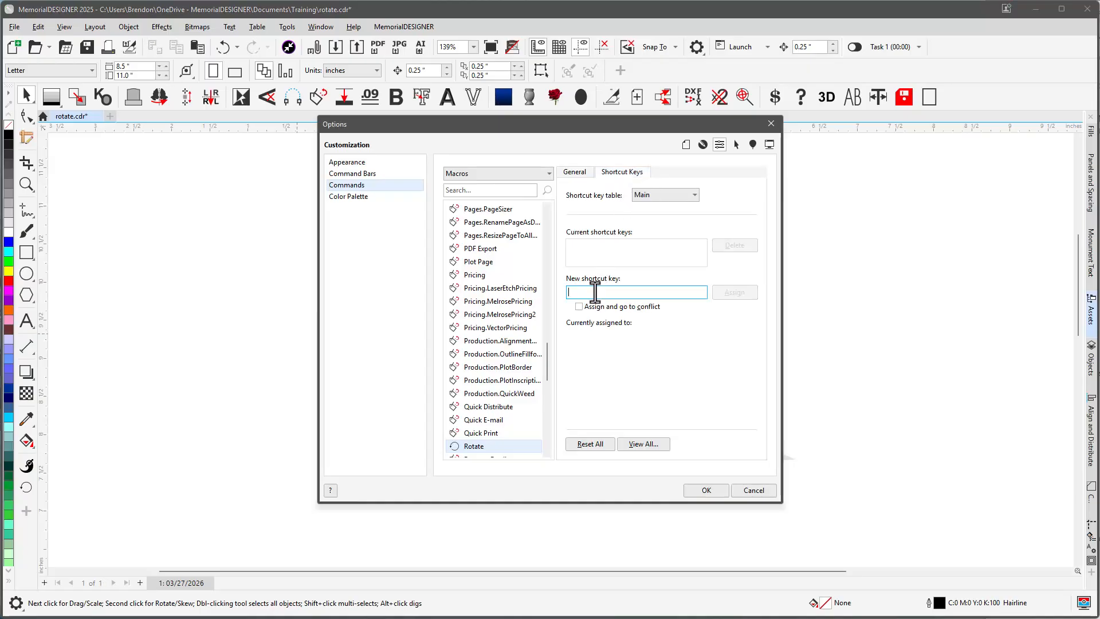
key(ctrl+r)
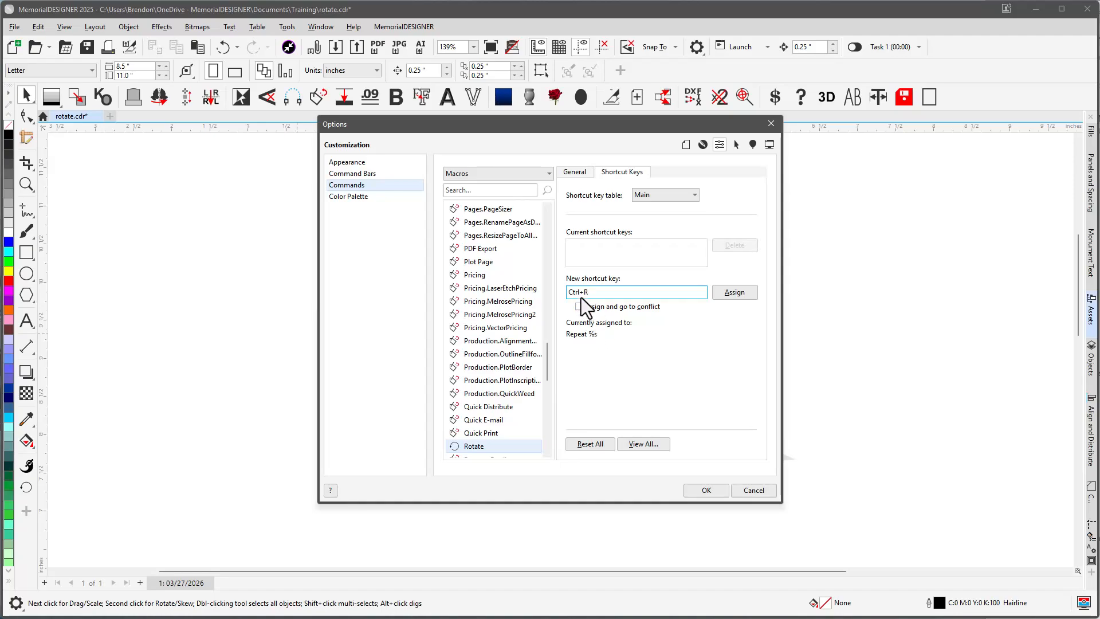
click(740, 296)
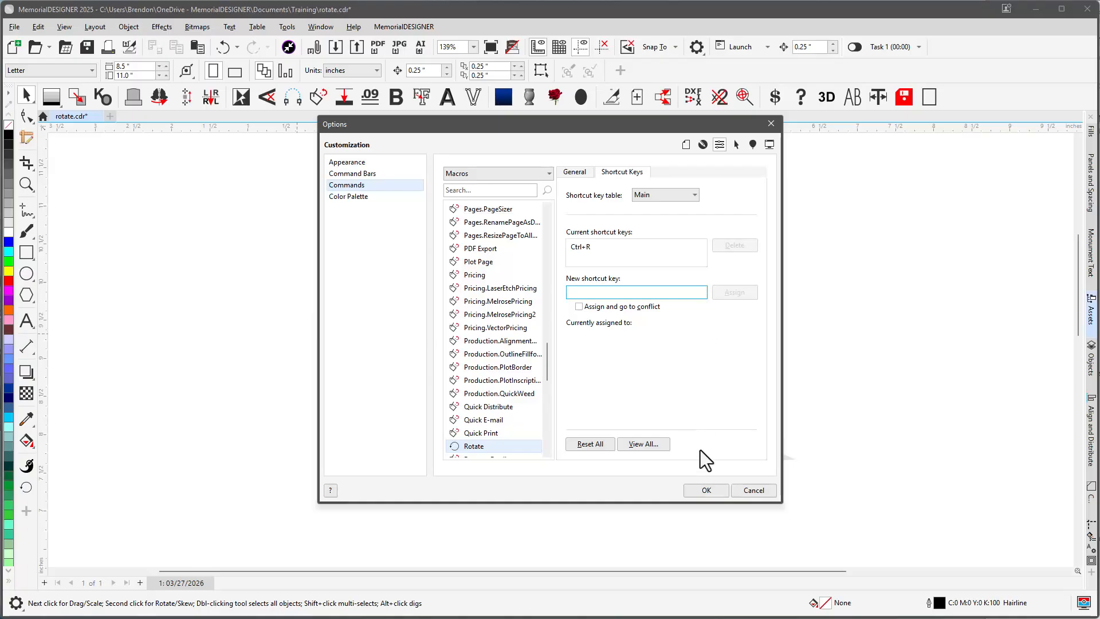
click(706, 490)
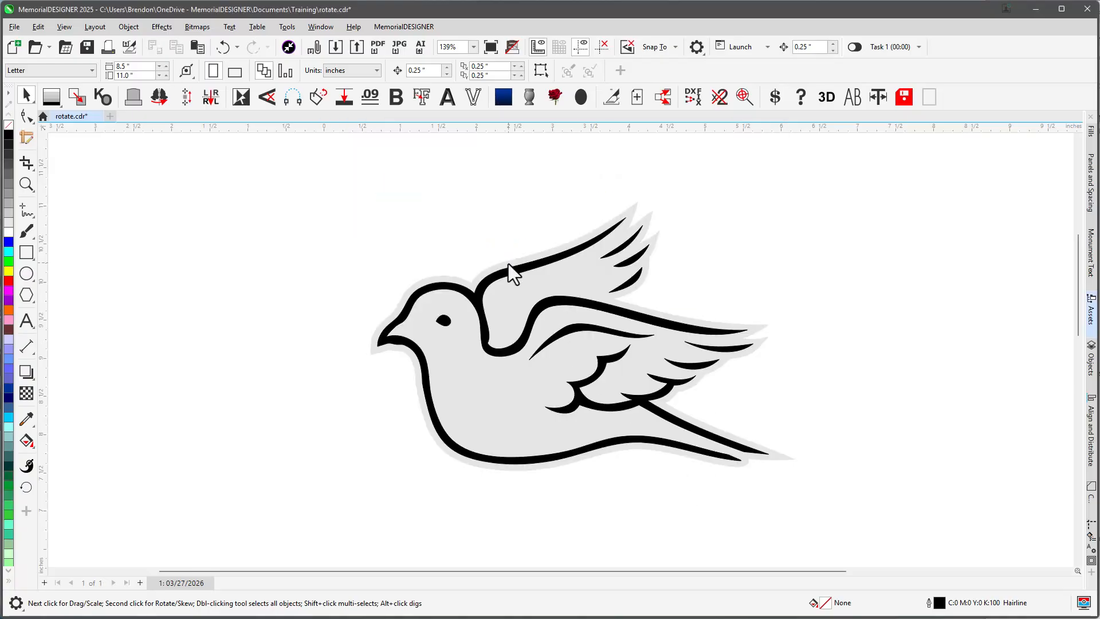
Test the new Rotate command on the dove, undo the rotation and deselect the dove
click(518, 287)
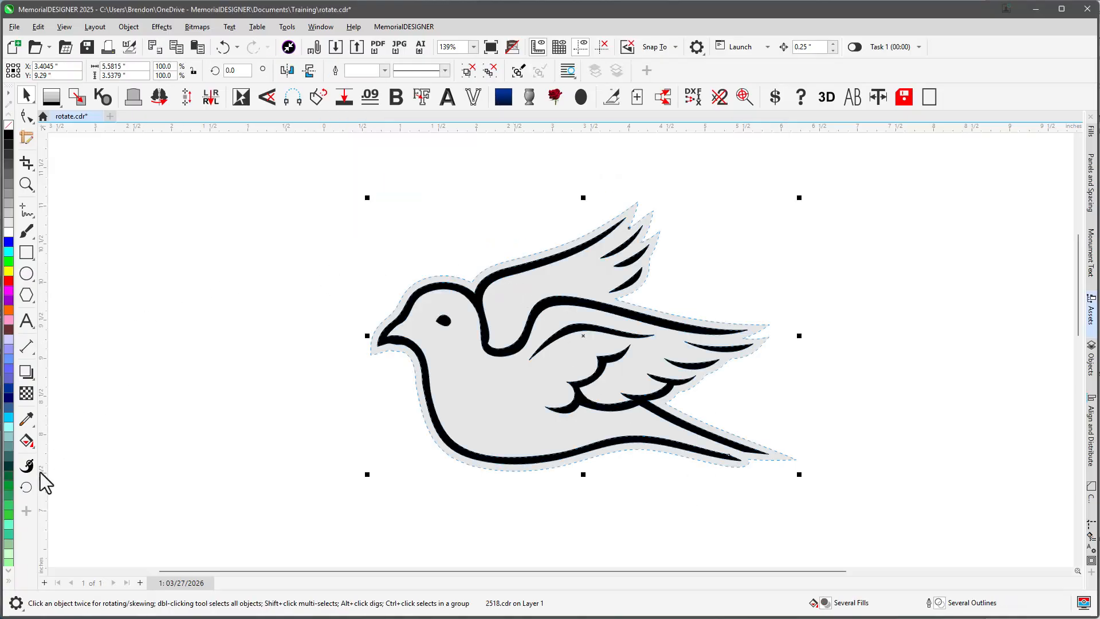
click(27, 487)
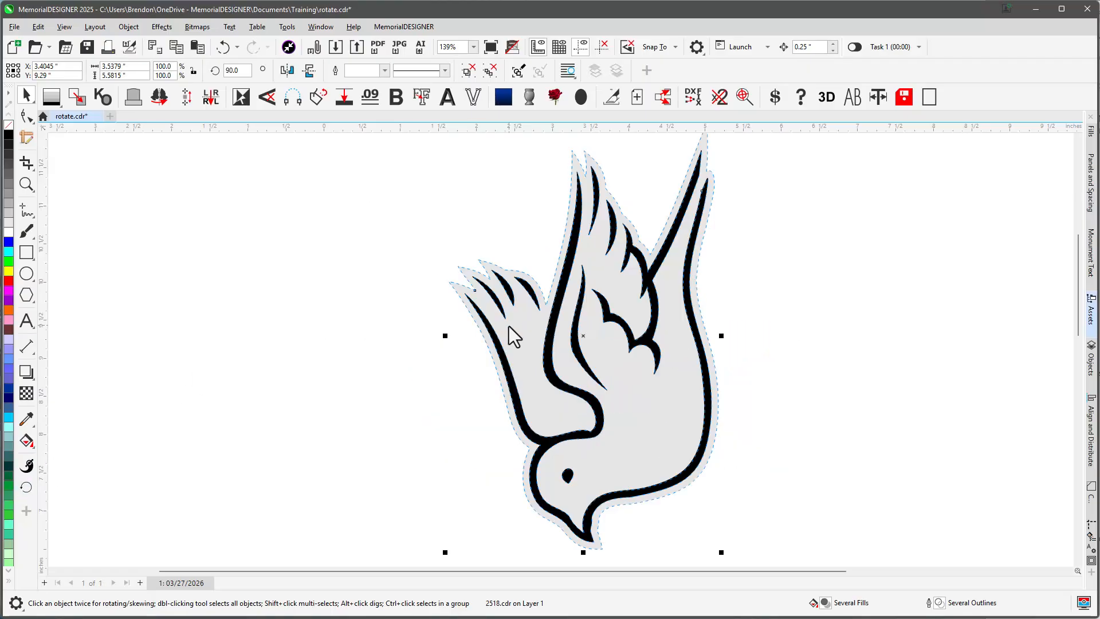
key(ctrl+z)
click(356, 324)
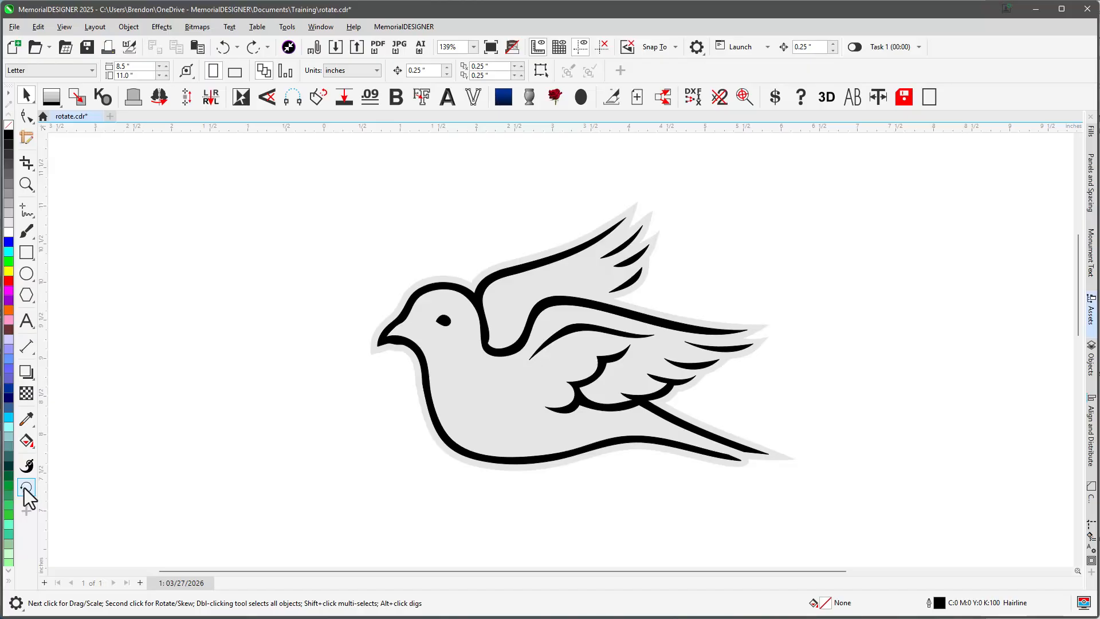
Check the icon files in the OneDrive Rotate Button folder in the browser, closing the Rotate.txt preview, and return to MemorialDESIGNER
key(alt+Tab)
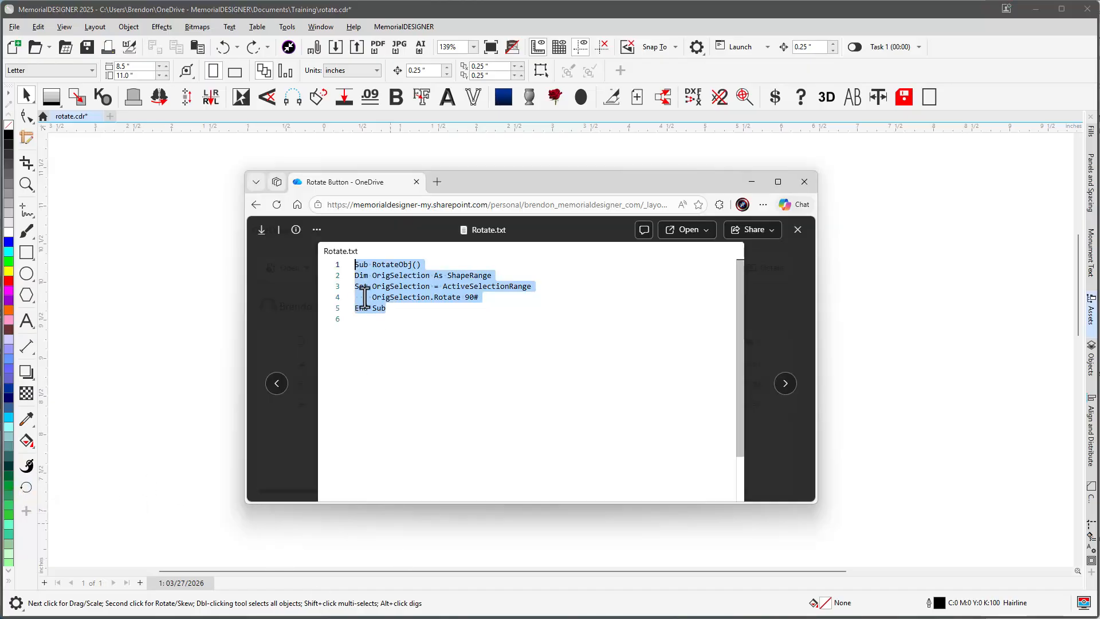
click(797, 230)
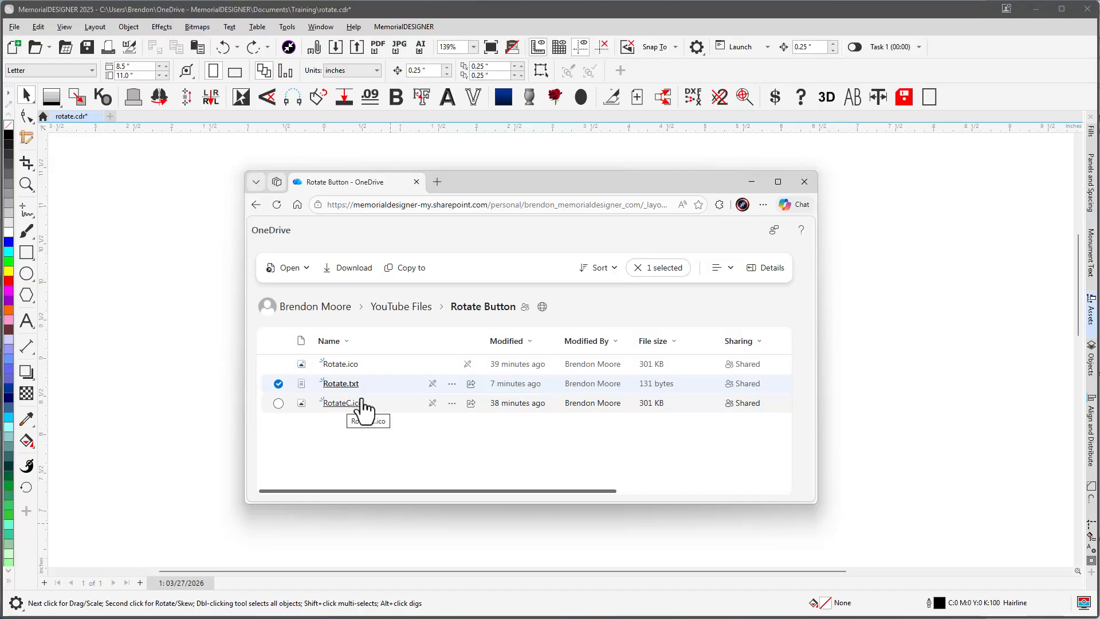
click(868, 233)
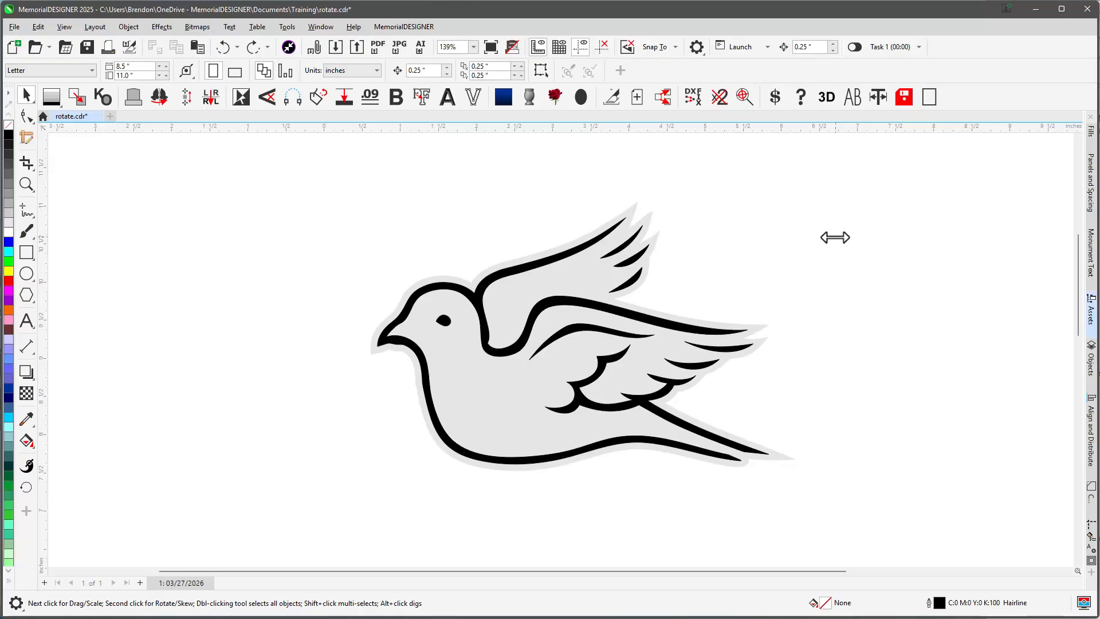
In the Visual Basic for Applications editor, duplicate the RotateObj macro code below the original in the RecordedMacros module
key(alt+F11)
drag(442, 226, 381, 183)
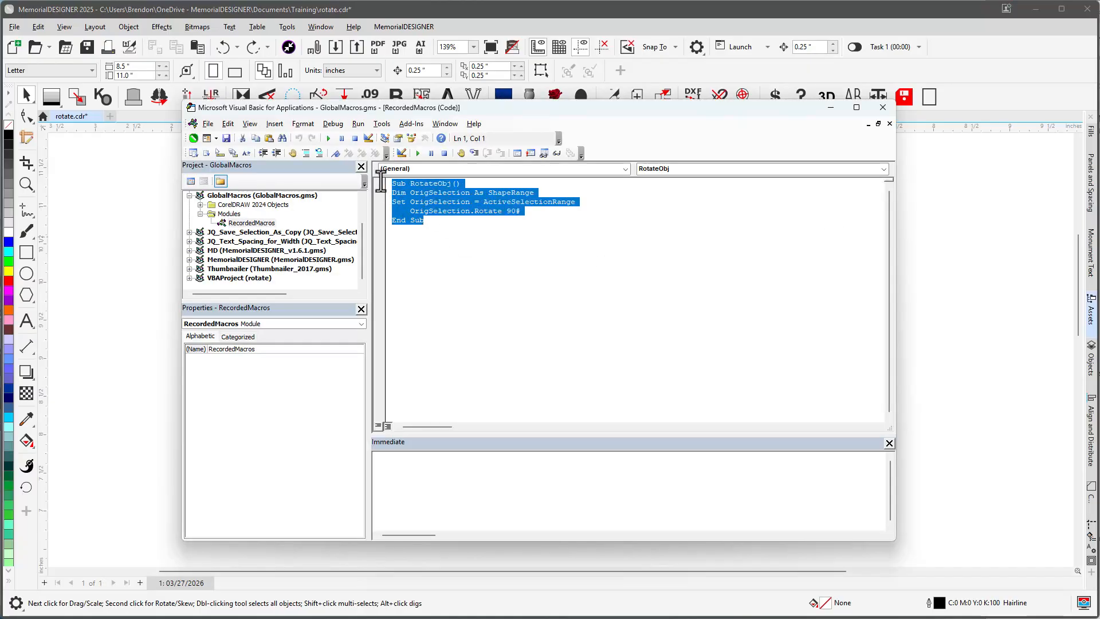
key(ctrl+c)
click(422, 256)
key(ctrl+v)
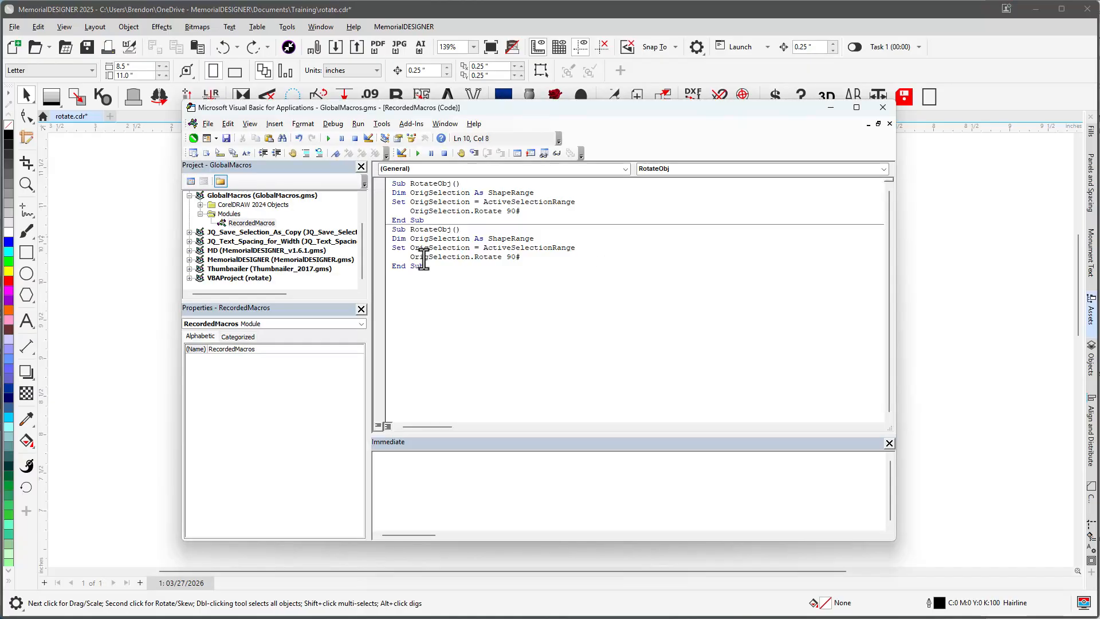
Add a C to the duplicate macro's name, change its rotation angle for clockwise rotation, and save and close the editor
click(453, 229)
text(C)
drag(505, 258, 515, 258)
text(27)
click(487, 269)
click(478, 296)
click(223, 142)
click(882, 107)
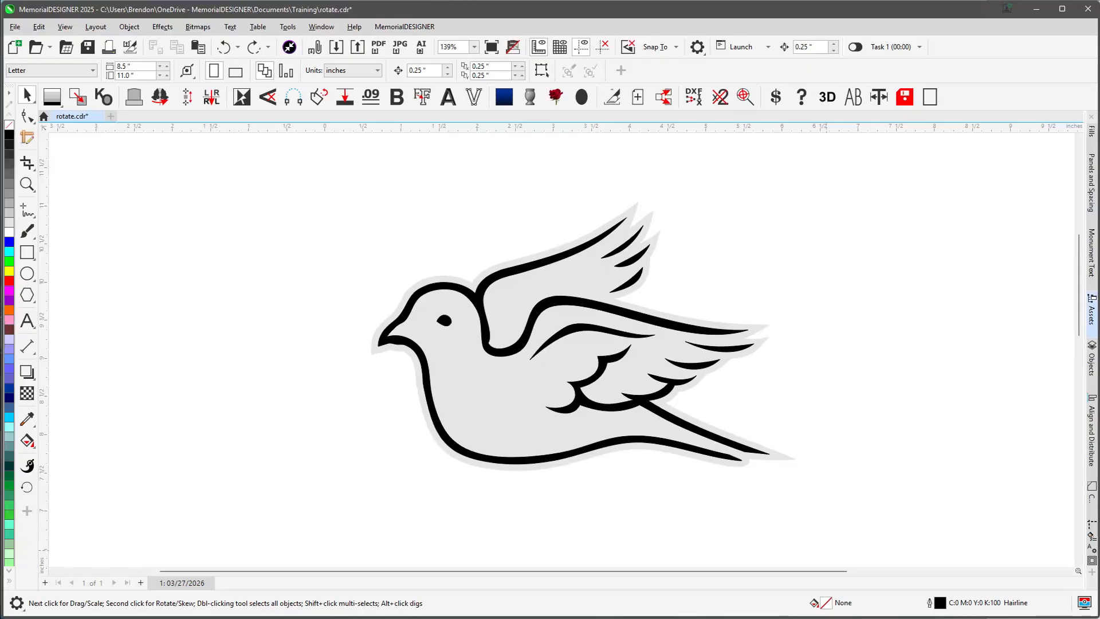
Switch to the Logitech mouse settings and assign the Ctrl+R keyboard shortcut to the Signature M650's Forward button
key(alt+Tab)
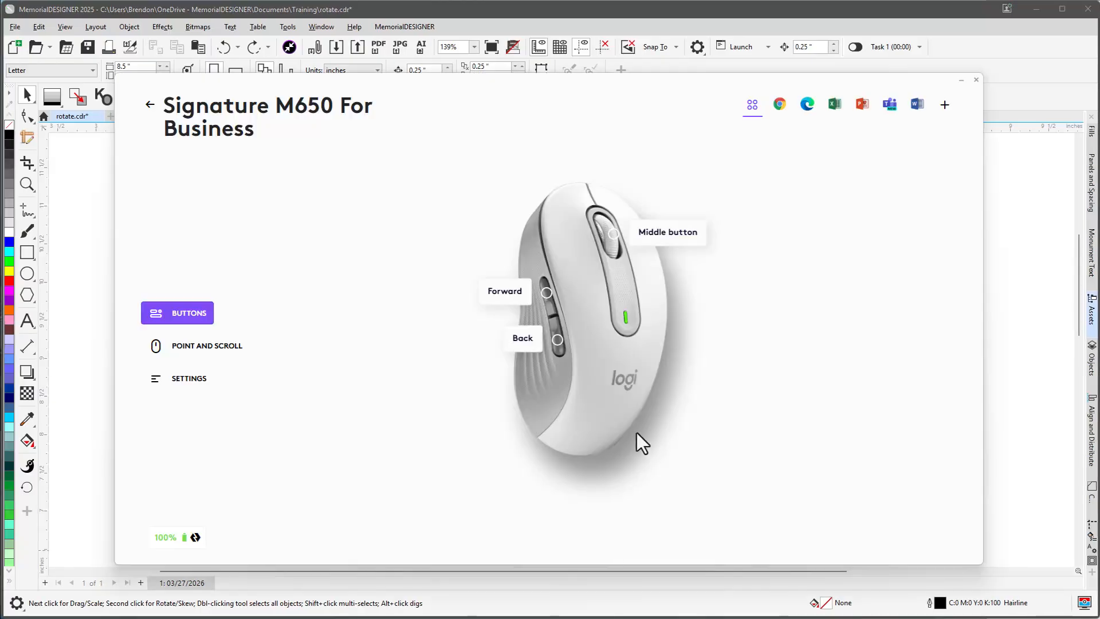
click(547, 293)
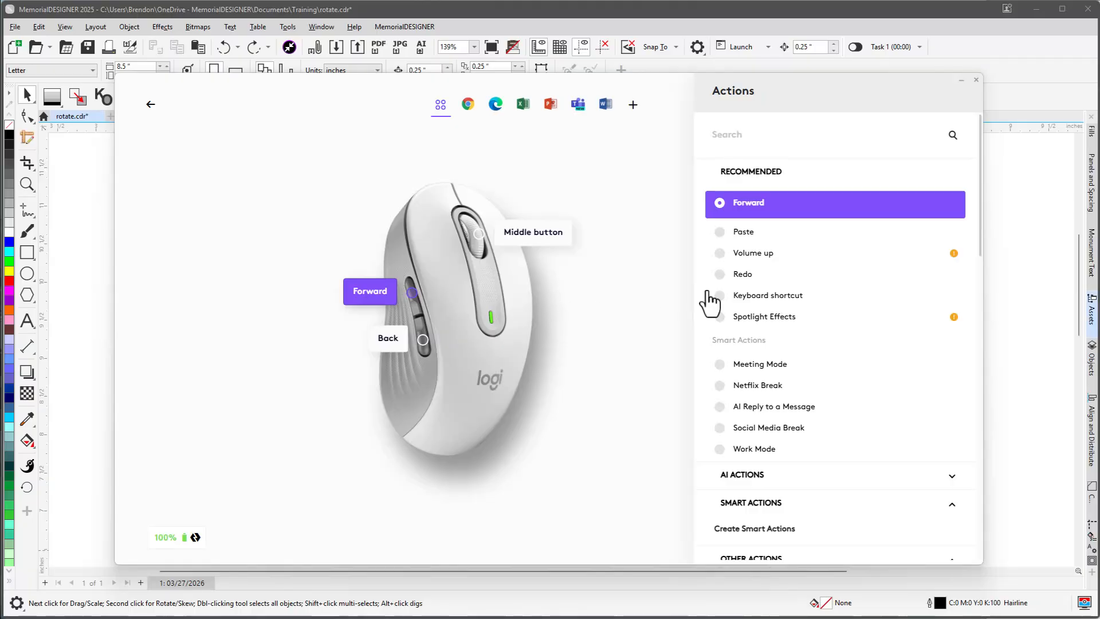
click(738, 288)
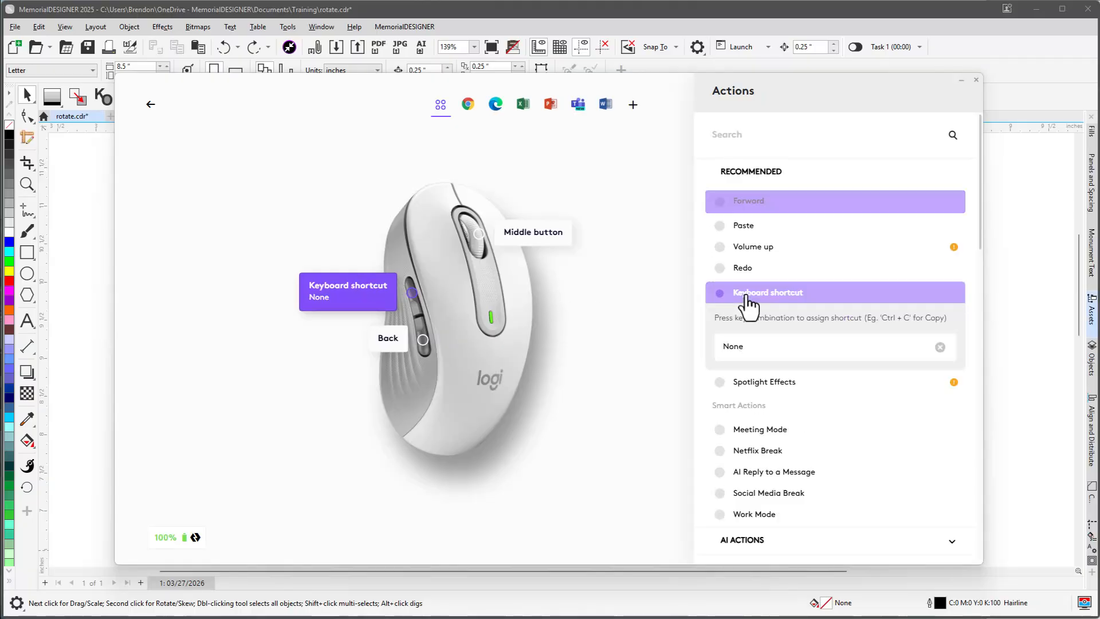
click(939, 346)
key(ctrl+r)
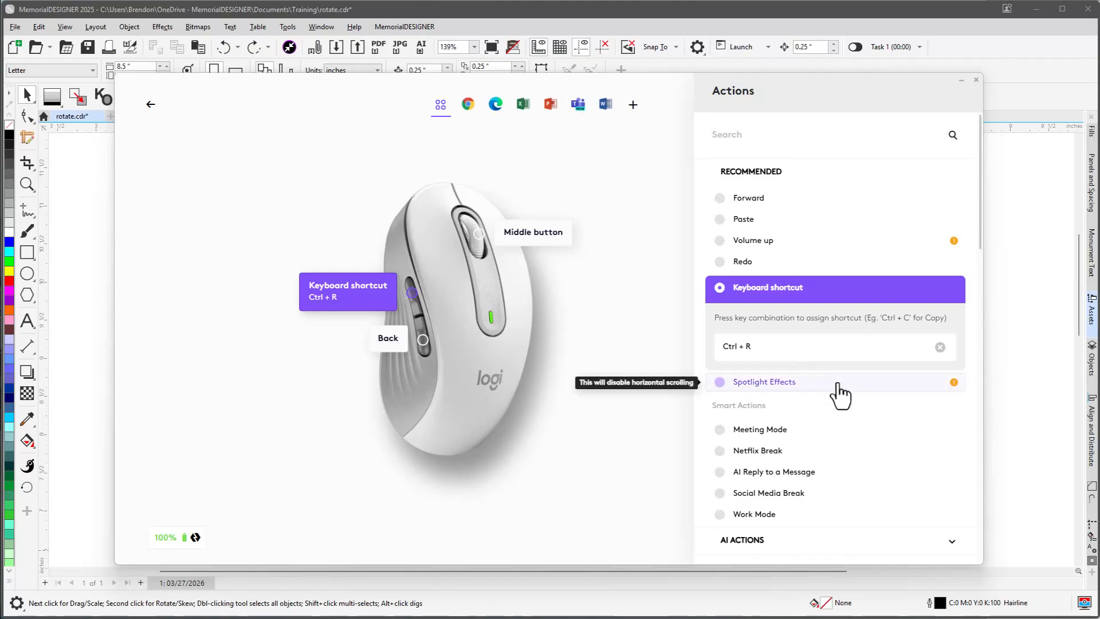
click(151, 104)
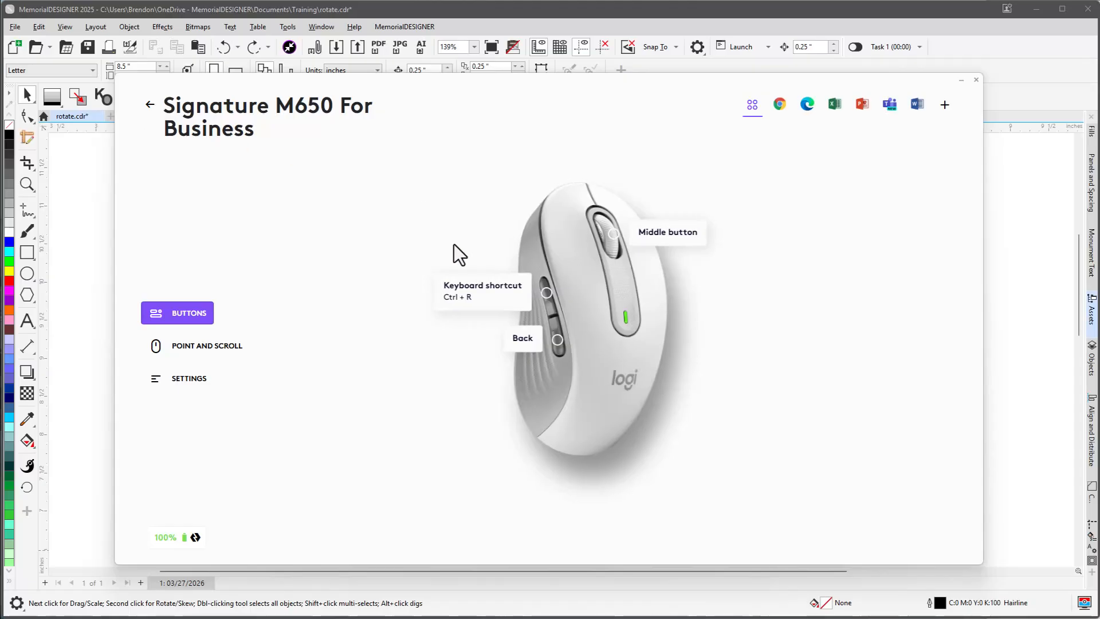
Return to MemorialDESIGNER, rotate the dove through four successive 90-degree turns with the Rotate command's shortcut, and deselect it
click(994, 172)
click(545, 277)
key(ctrl+r)
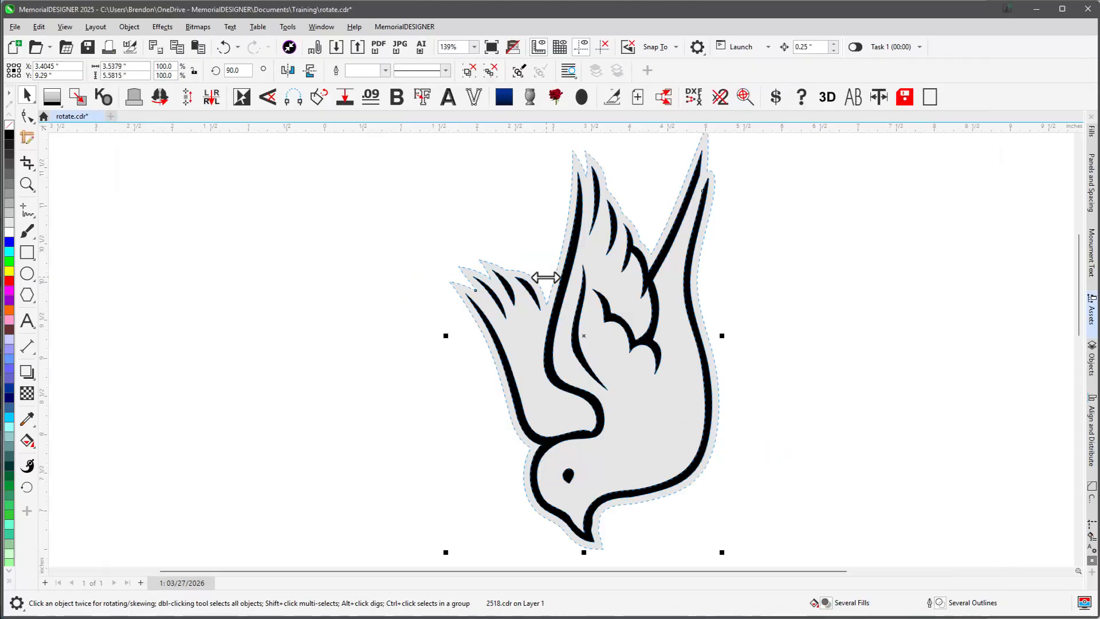
key(ctrl+r)
key(ctrl+r)
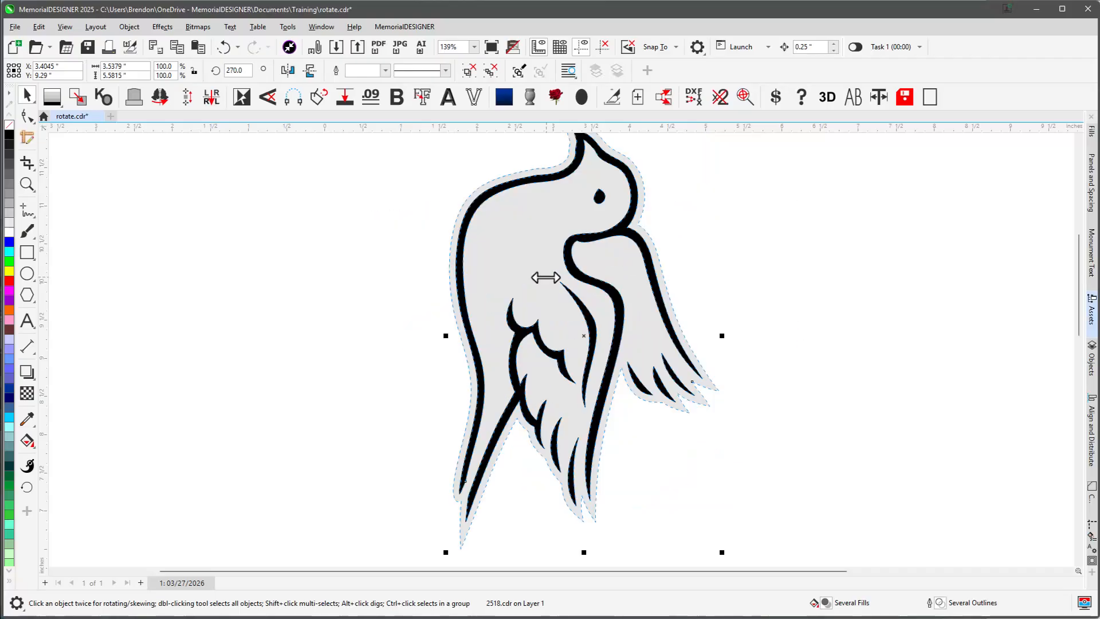
key(ctrl+r)
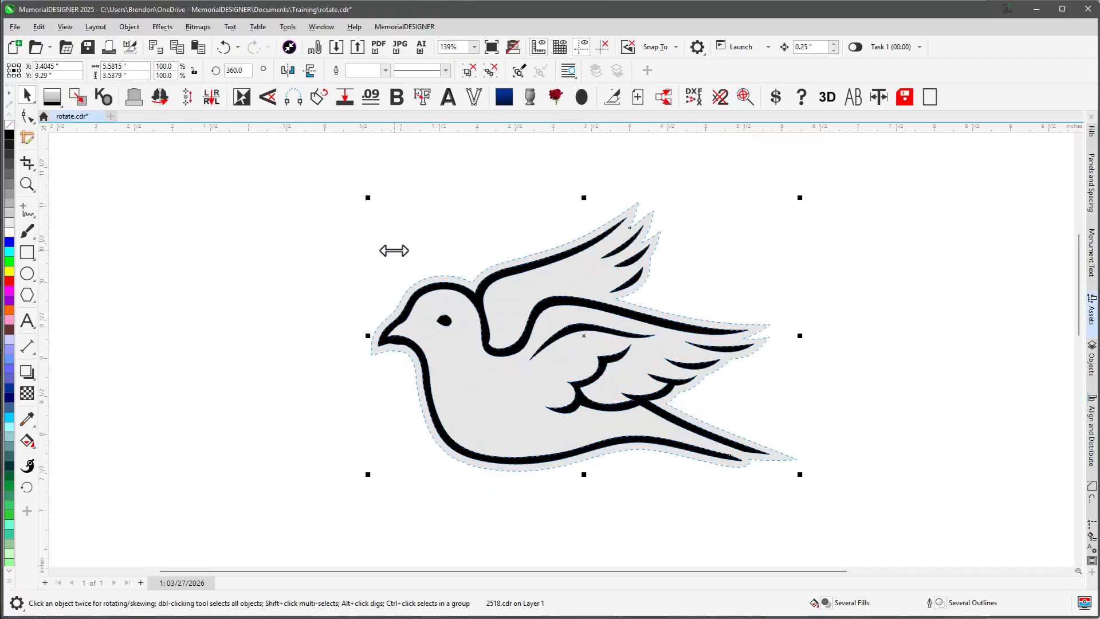
click(394, 250)
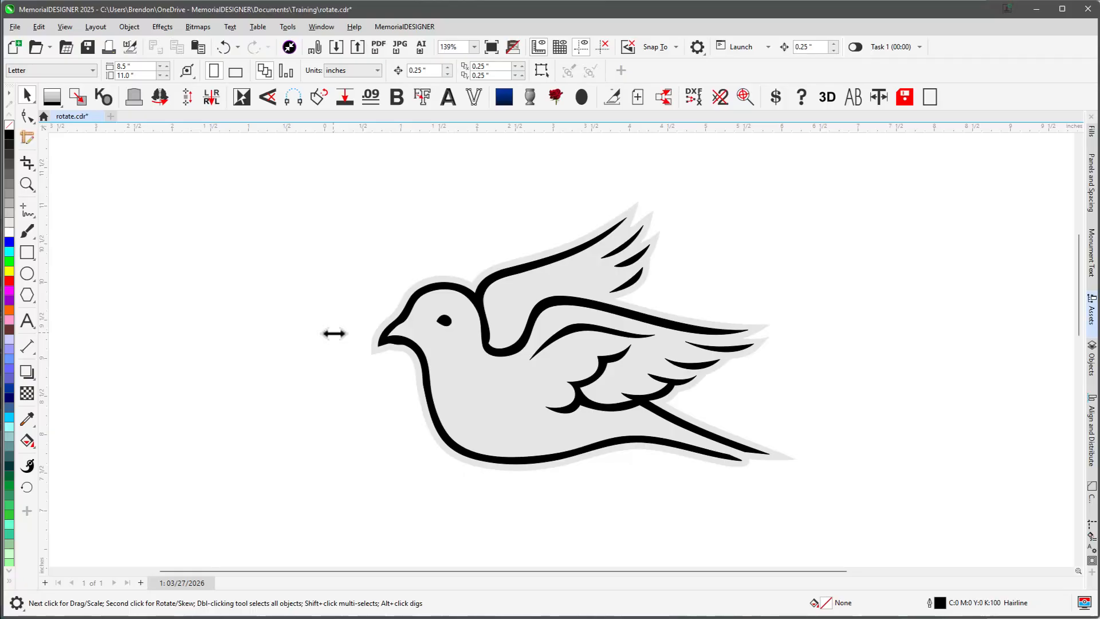